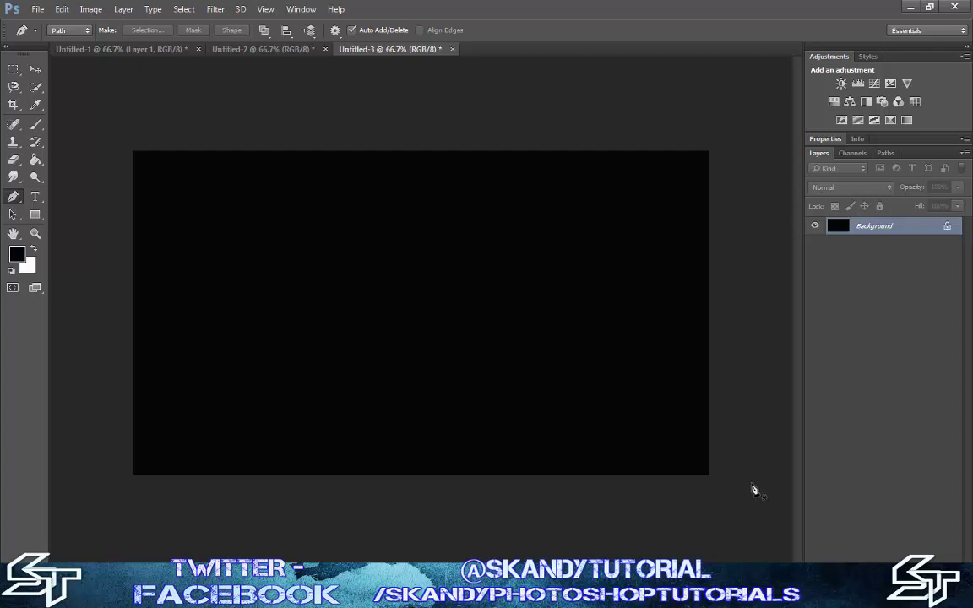
# Step: Add a new empty Layer 1 above the black Background with Ctrl+Shift+Alt+N
pyautogui.hotkey('ctrl', 'shift', 'alt', 'n')
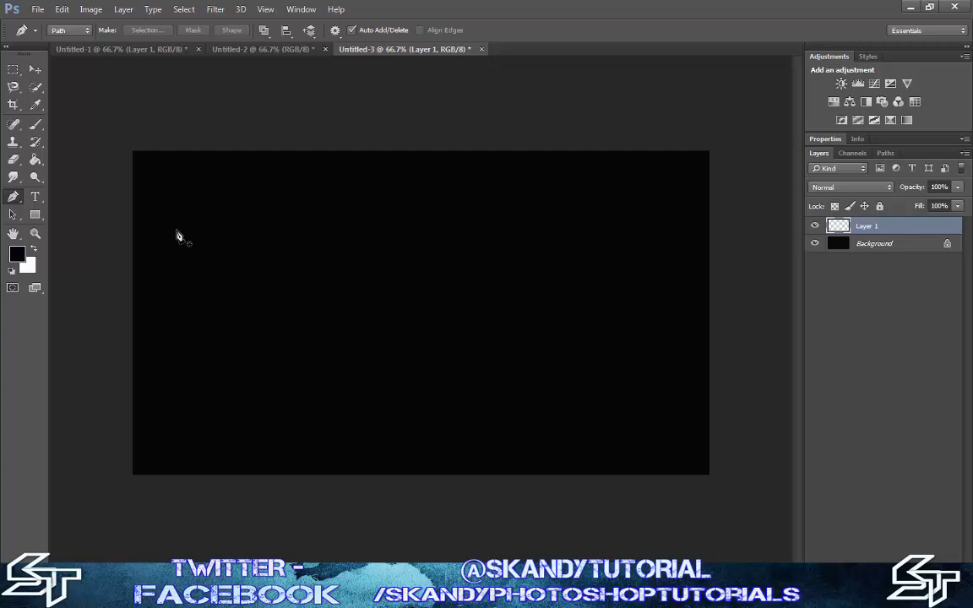
pyautogui.click(163, 184)
pyautogui.click(305, 189)
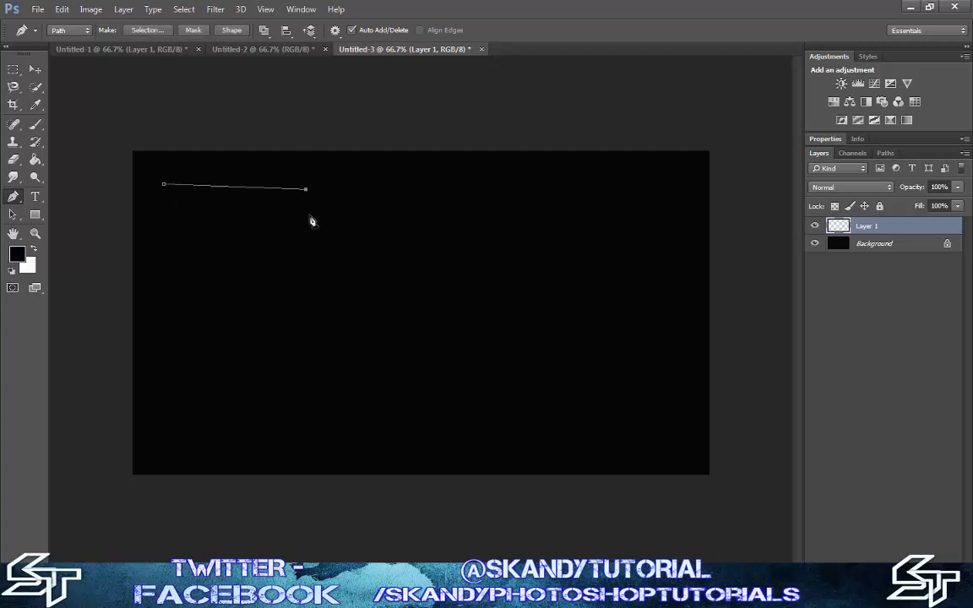
pyautogui.click(435, 175)
pyautogui.click(547, 183)
pyautogui.click(613, 289)
pyautogui.click(589, 302)
pyautogui.click(587, 384)
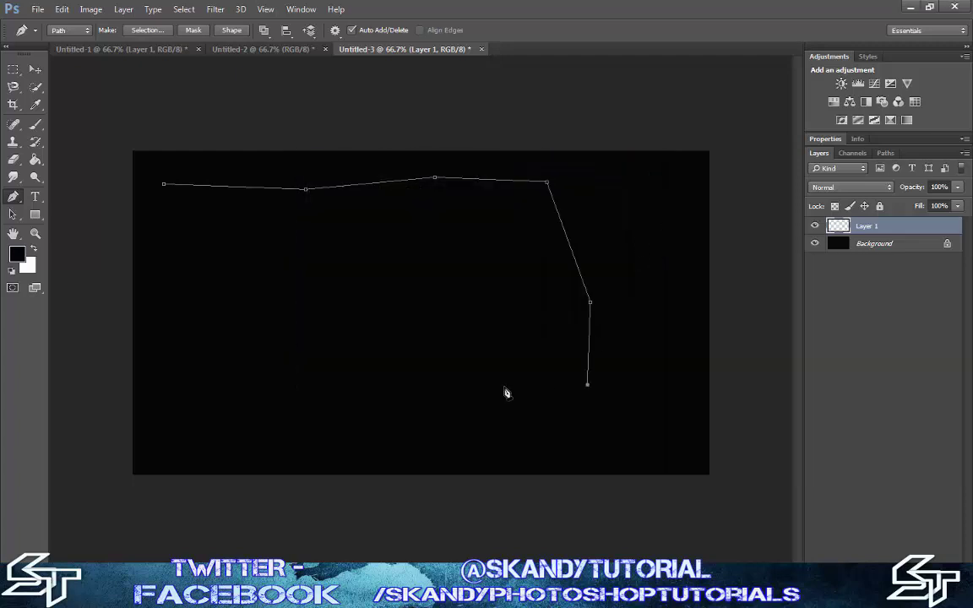
pyautogui.click(499, 382)
pyautogui.click(398, 325)
pyautogui.click(345, 355)
pyautogui.click(231, 400)
pyautogui.click(248, 266)
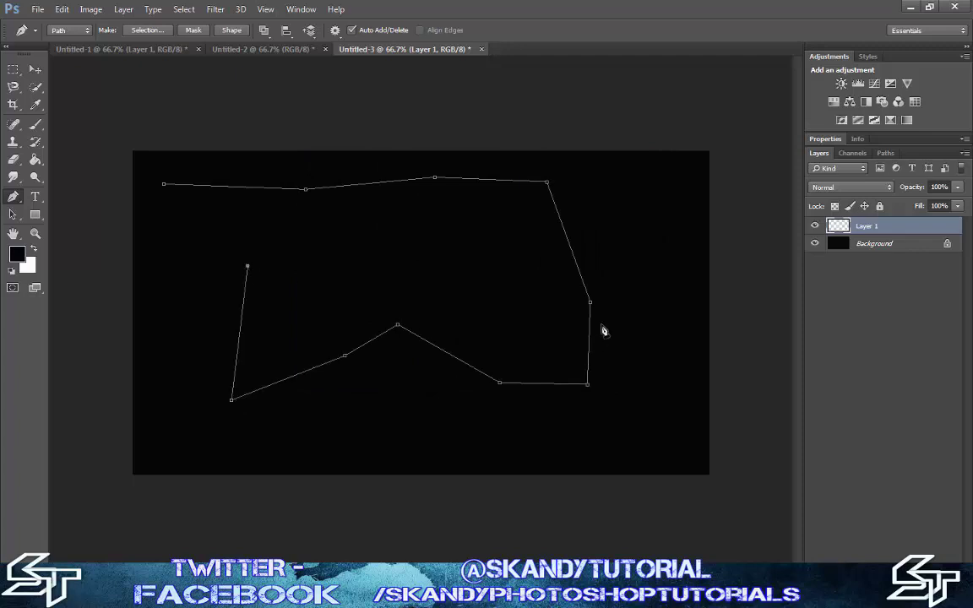
pyautogui.hotkey('ctrl', 'alt', 'z')
pyautogui.hotkey('ctrl', 'alt', 'z')
pyautogui.hotkey('ctrl', 'alt', 'z')
pyautogui.hotkey('ctrl', 'alt', 'z')
pyautogui.hotkey('ctrl', 'alt', 'z')
pyautogui.hotkey('ctrl', 'alt', 'z')
pyautogui.hotkey('ctrl', 'alt', 'z')
pyautogui.hotkey('ctrl', 'alt', 'z')
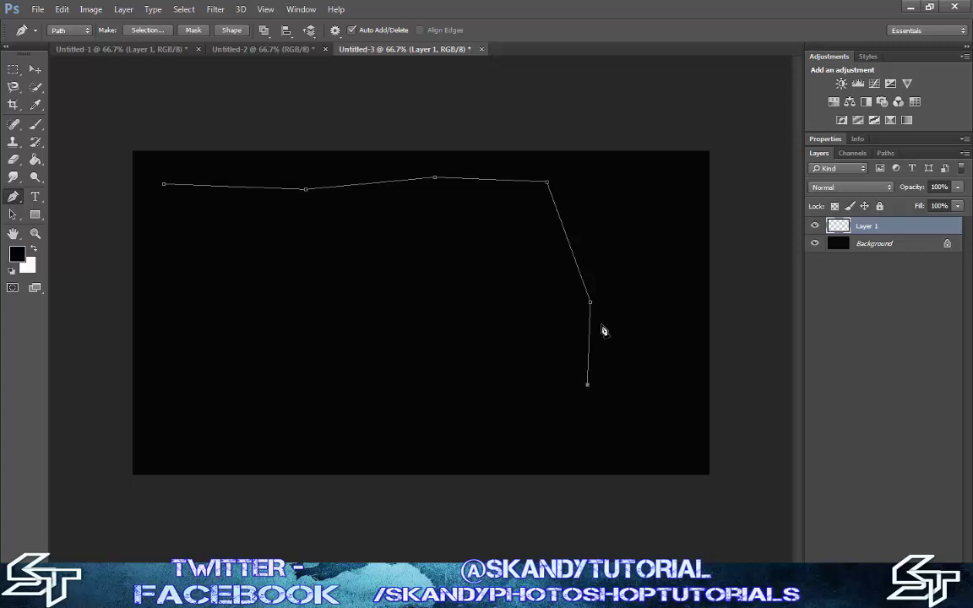
pyautogui.hotkey('ctrl', 'alt', 'z')
pyautogui.hotkey('ctrl', 'alt', 'z')
pyautogui.hotkey('ctrl', 'alt', 'z')
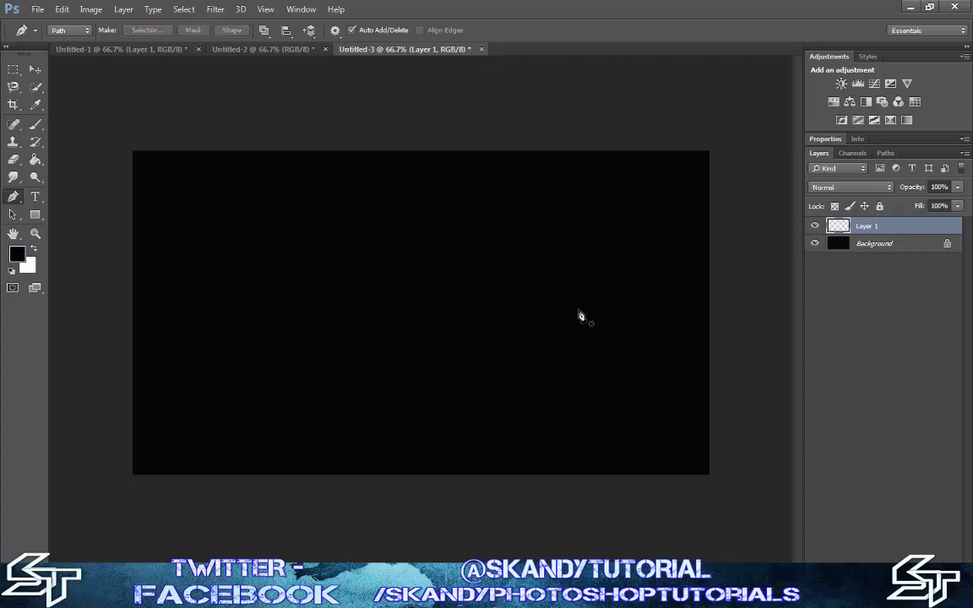
pyautogui.click(174, 197)
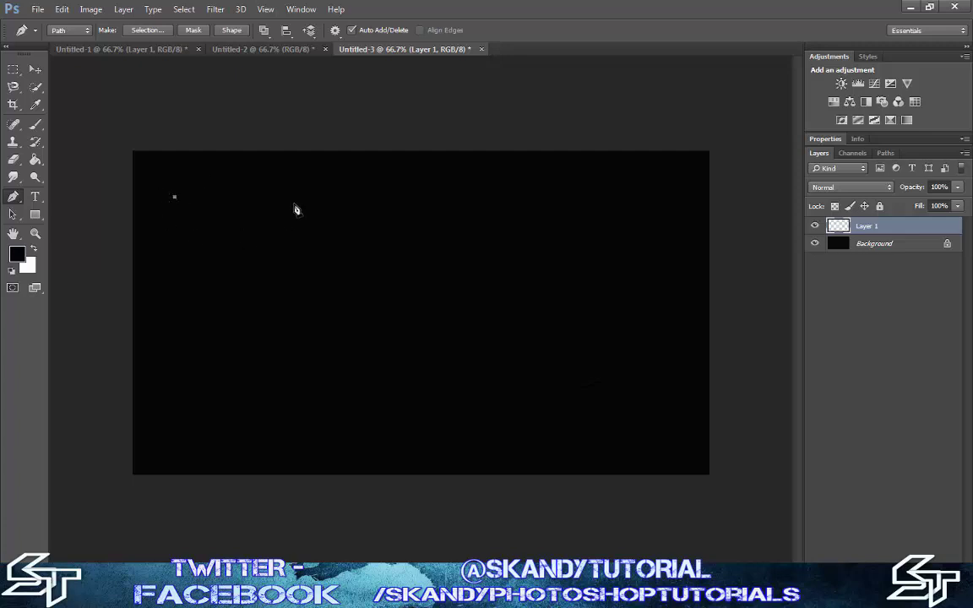
# Step: Drag out a smooth anchor near the canvas centre, add a lower-left anchor, and reshape the curve's handles
pyautogui.click(402, 296)
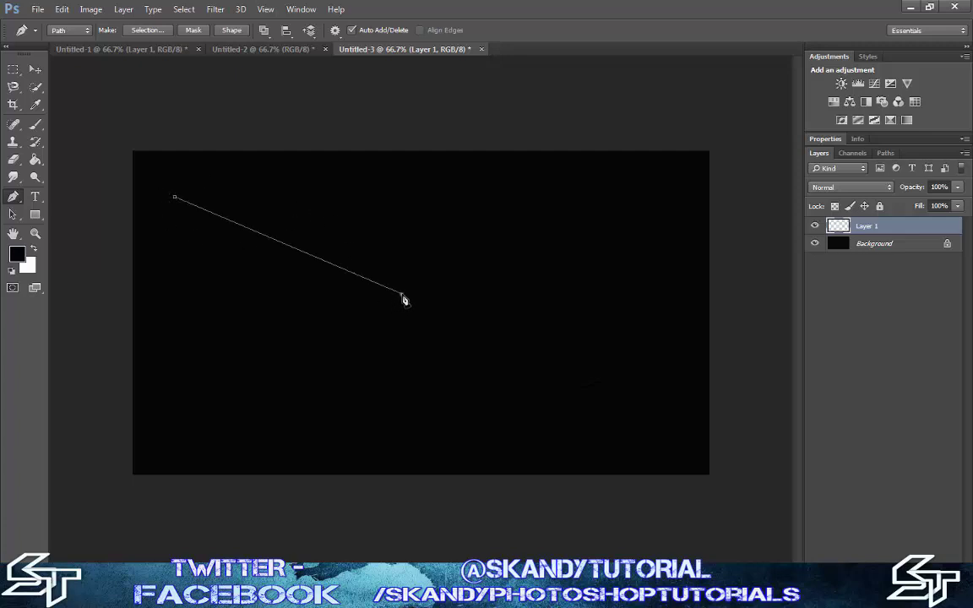
pyautogui.moveTo(403, 297); pyautogui.dragTo(517, 420)
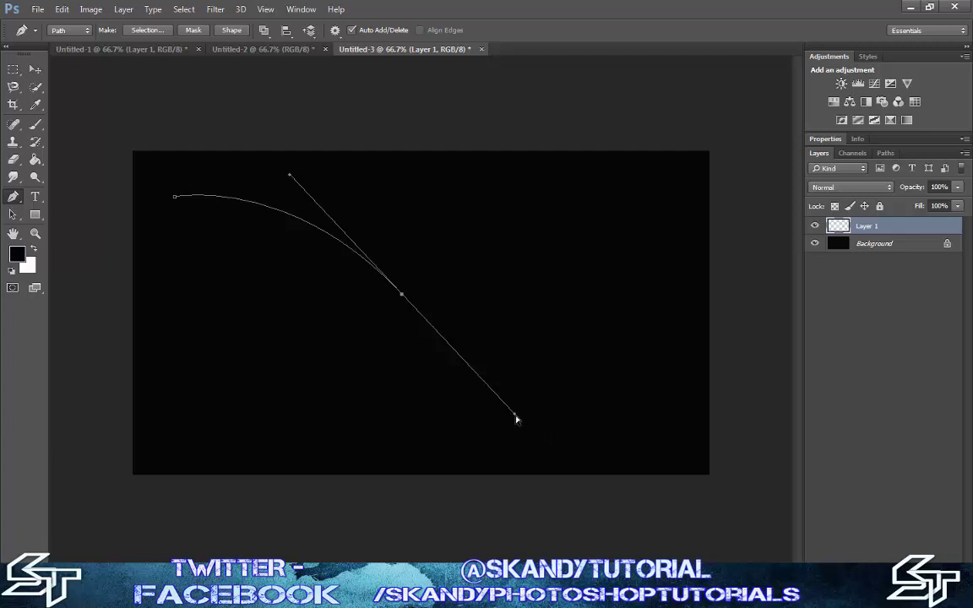
pyautogui.moveTo(517, 420); pyautogui.dragTo(286, 429)
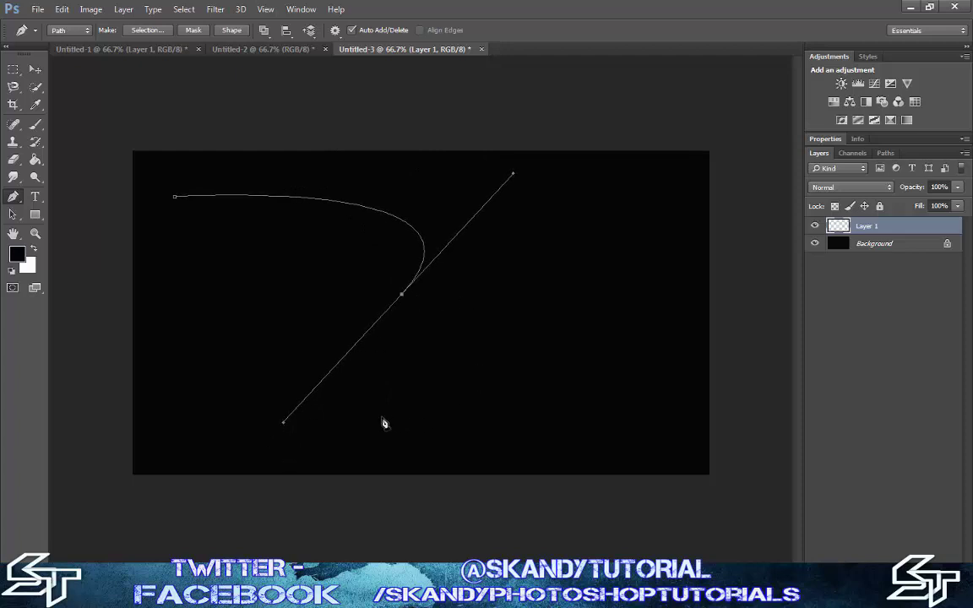
pyautogui.click(276, 430)
pyautogui.keyDown('ctrl'); pyautogui.click(406, 315); pyautogui.keyUp('ctrl')
pyautogui.moveTo(514, 176); pyautogui.dragTo(529, 210)
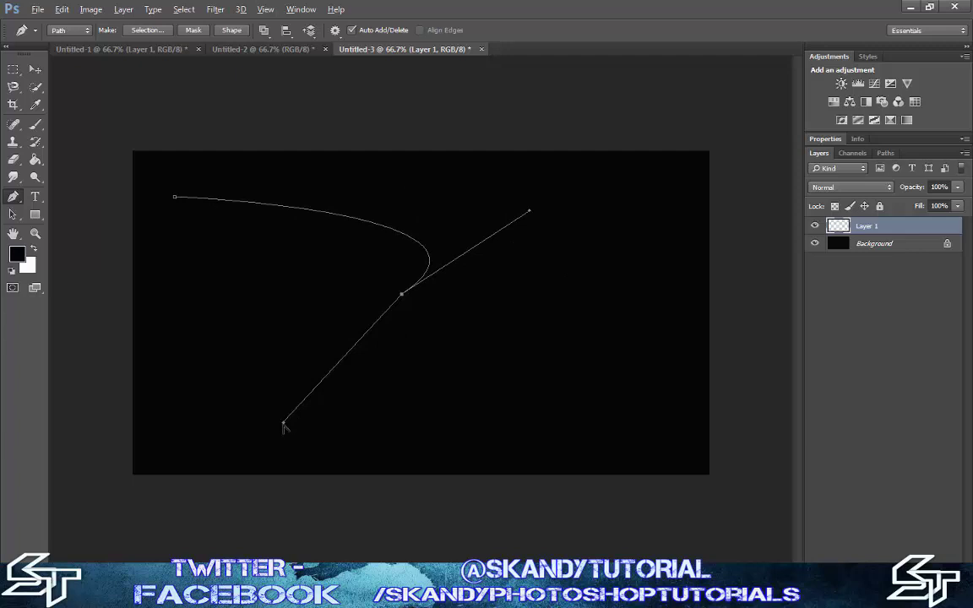
pyautogui.moveTo(285, 427); pyautogui.dragTo(296, 295)
# Step: Try extra left-side anchors and a corner point, then undo with Ctrl+Alt+Z until the path is gone
pyautogui.click(287, 292)
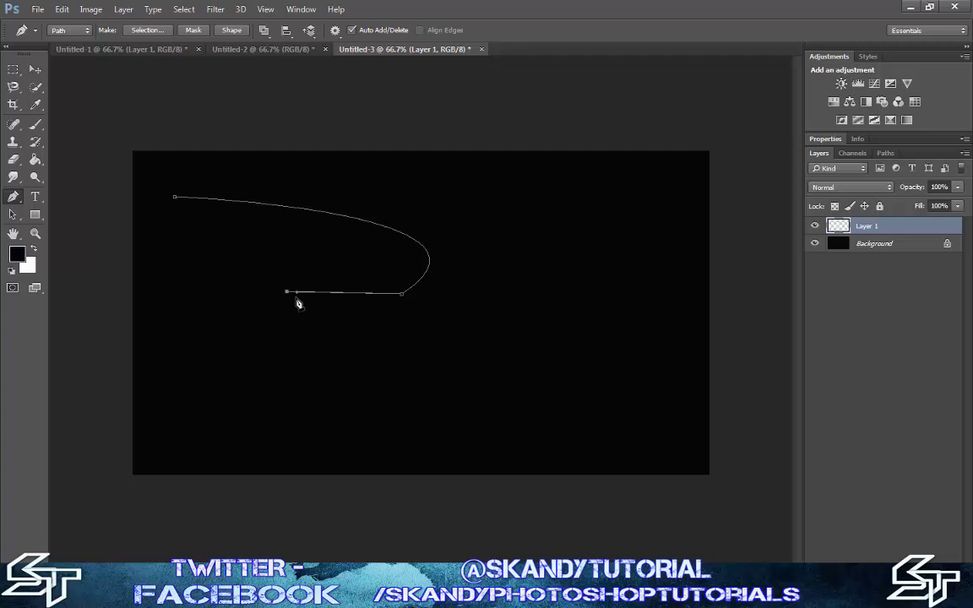
pyautogui.hotkey('ctrl', 'alt', 'z')
pyautogui.hotkey('ctrl', 'alt', 'z')
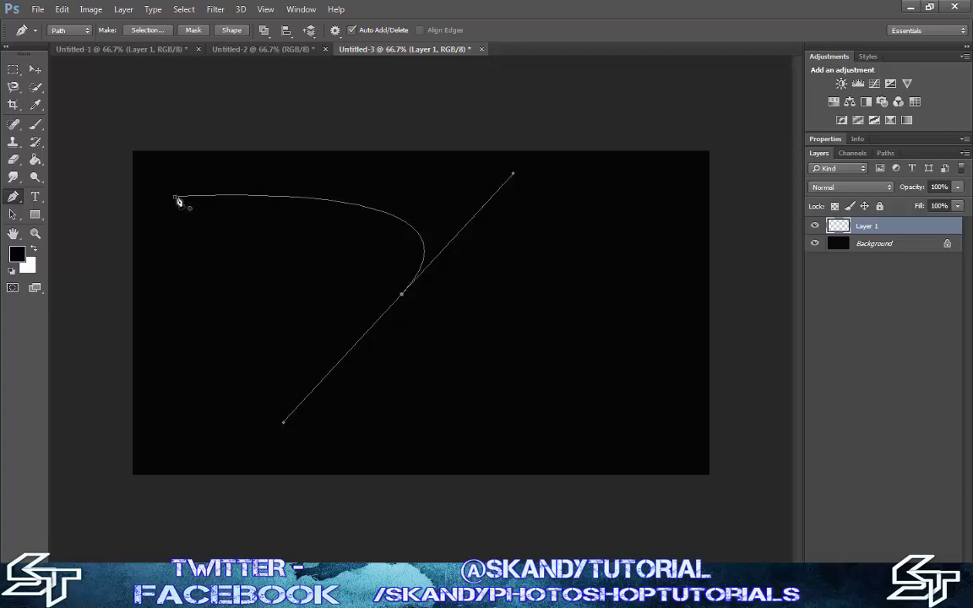
pyautogui.click(402, 296)
pyautogui.click(214, 302)
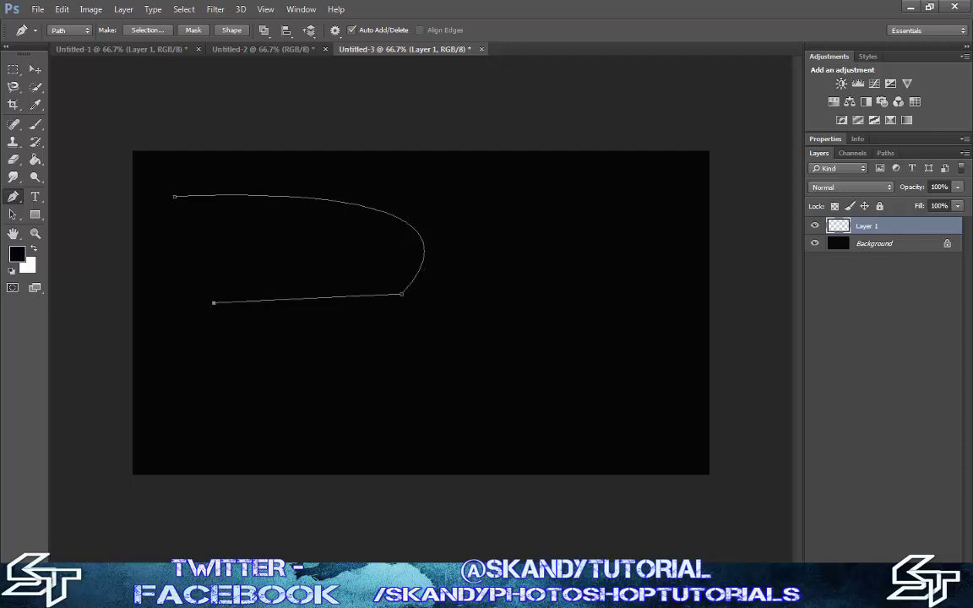
pyautogui.hotkey('ctrl', 'z')
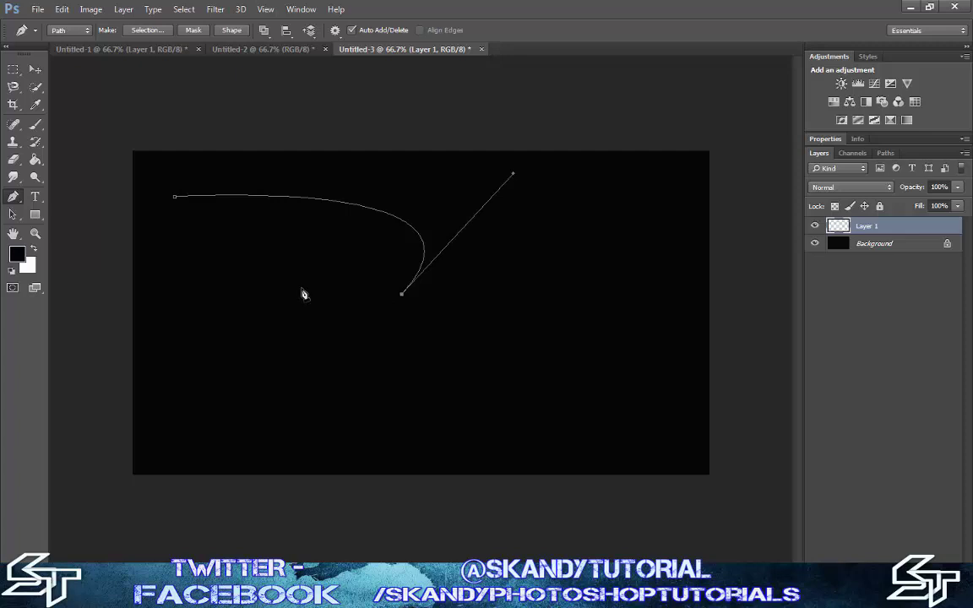
pyautogui.moveTo(233, 307); pyautogui.dragTo(313, 425)
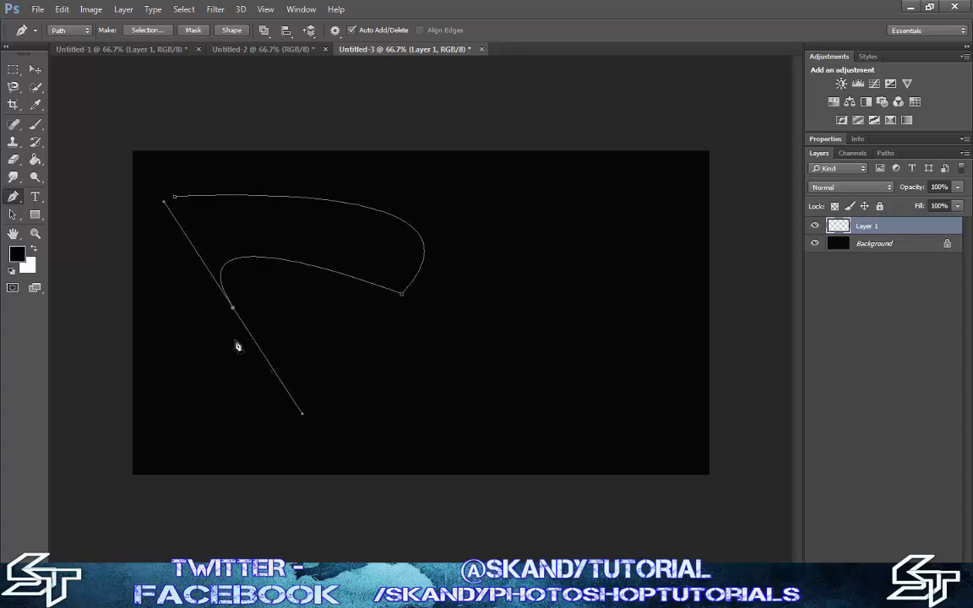
pyautogui.hotkey('ctrl', 'alt', 'z')
pyautogui.hotkey('ctrl', 'alt', 'z')
pyautogui.hotkey('ctrl', 'alt', 'z')
pyautogui.hotkey('ctrl', 'alt', 'z')
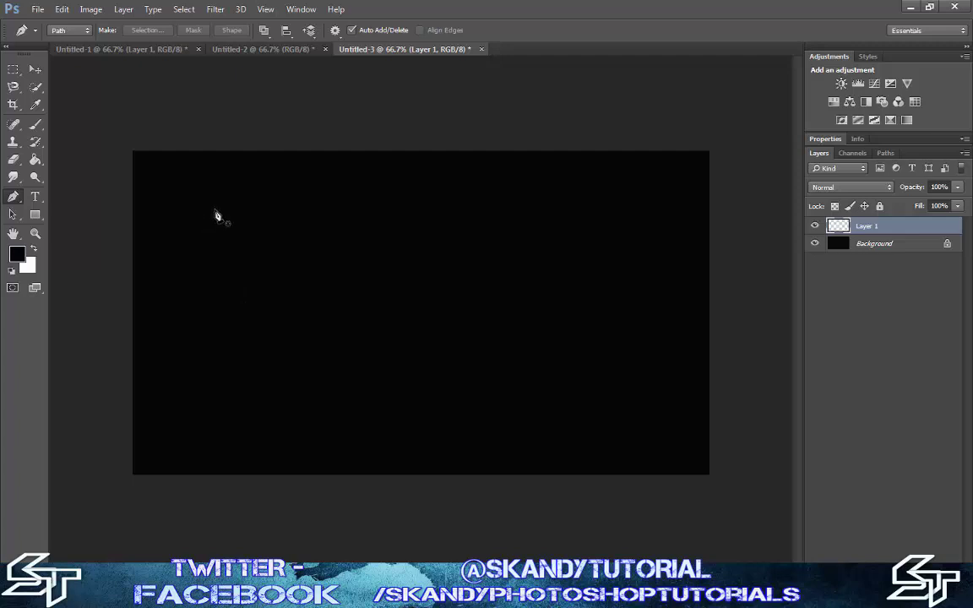
# Step: Start a new path at the upper left with a curved first segment along the top
pyautogui.click(175, 195)
pyautogui.moveTo(358, 205); pyautogui.dragTo(416, 262)
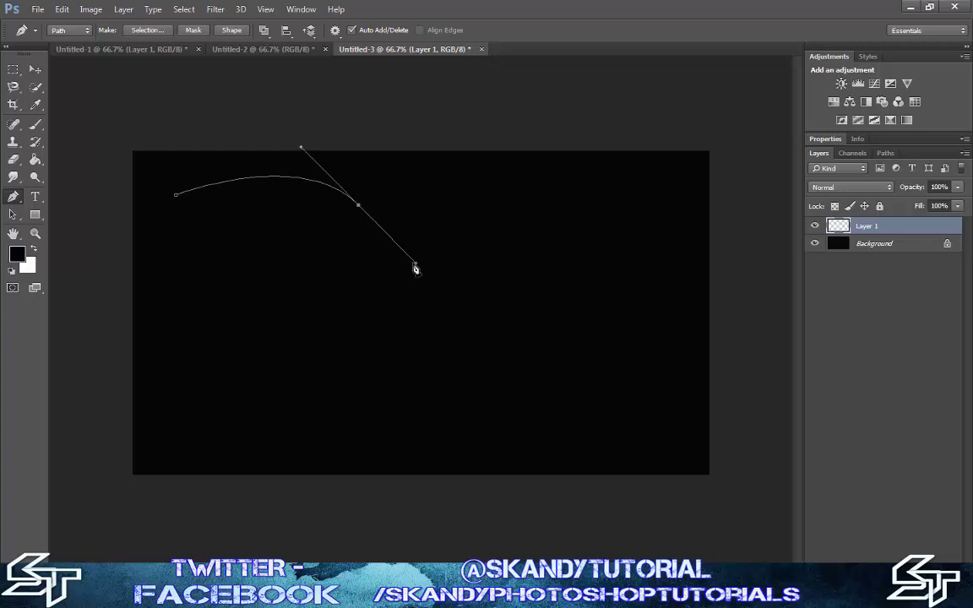
pyautogui.keyDown('alt'); pyautogui.click(360, 208); pyautogui.keyUp('alt')
pyautogui.click(546, 206)
pyautogui.hotkey('ctrl', 'z')
# Step: Curve the path up to the right, add corner and curved anchors leftward, then step back
pyautogui.moveTo(546, 206); pyautogui.dragTo(418, 342)
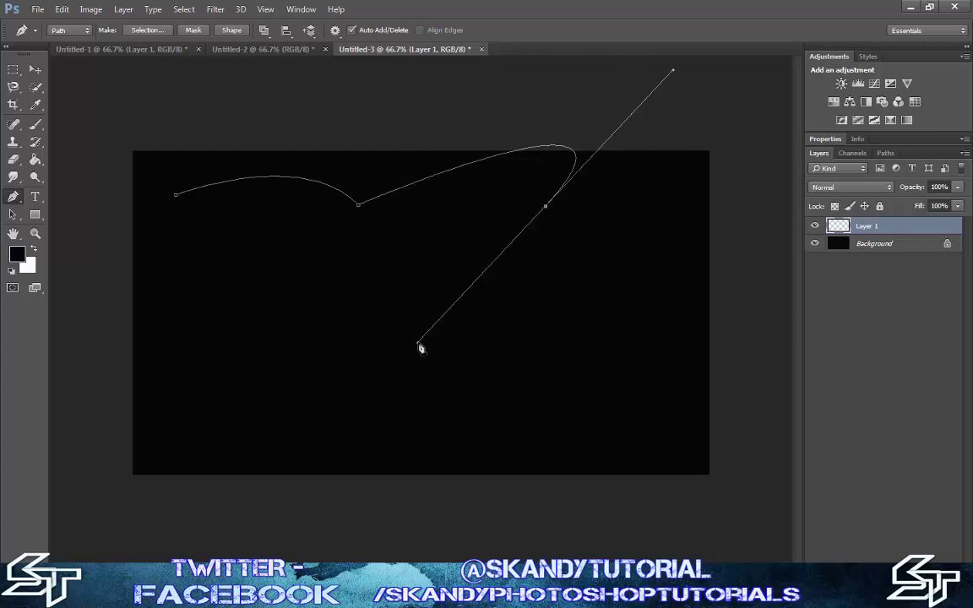
pyautogui.click(546, 207)
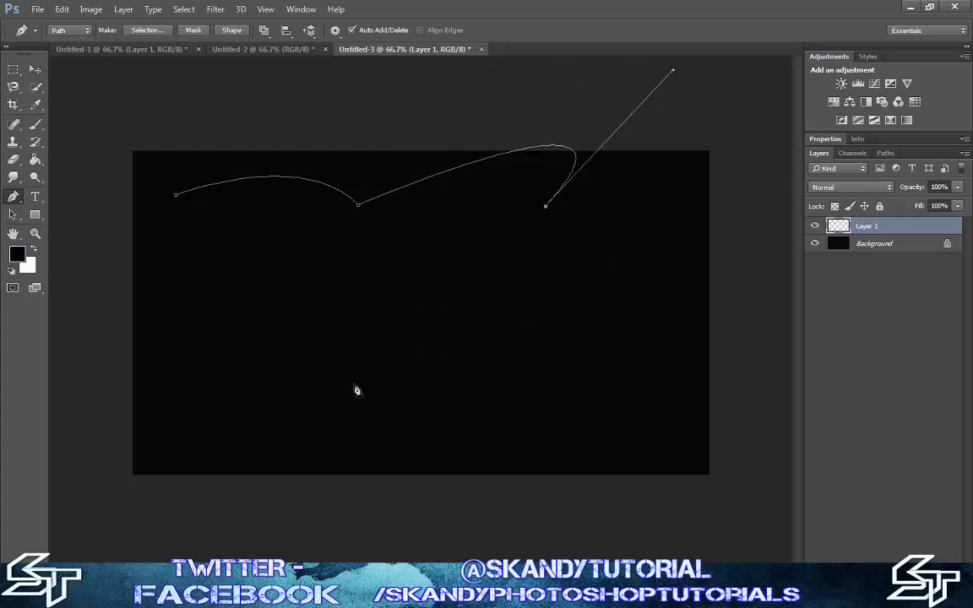
pyautogui.click(379, 332)
pyautogui.moveTo(242, 317); pyautogui.dragTo(215, 402)
pyautogui.click(242, 319)
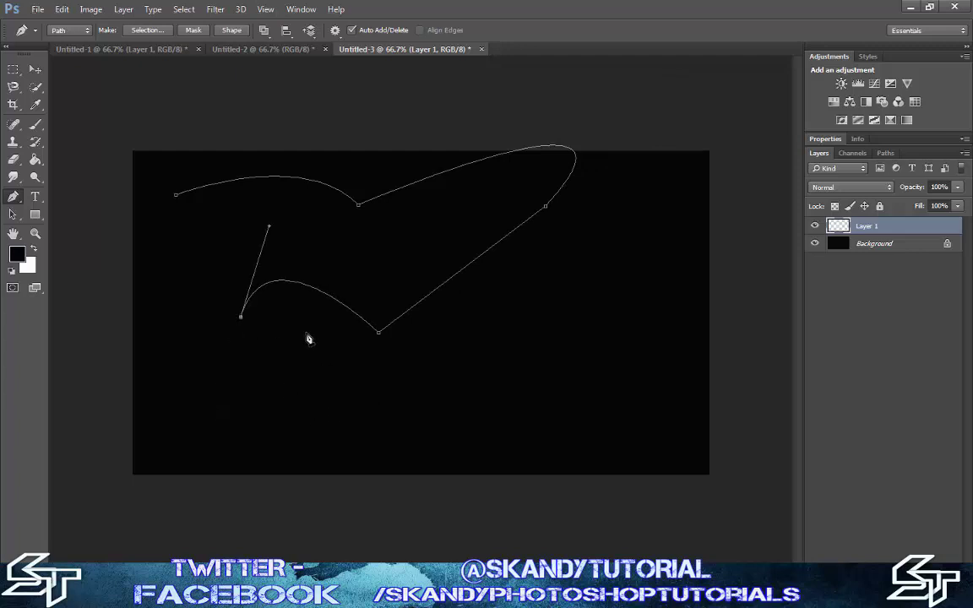
pyautogui.hotkey('ctrl', 'alt', 'z')
pyautogui.hotkey('ctrl', 'alt', 'z')
pyautogui.hotkey('ctrl', 'alt', 'z')
pyautogui.hotkey('ctrl', 'alt', 'z')
pyautogui.hotkey('ctrl', 'alt', 'z')
pyautogui.hotkey('ctrl', 'alt', 'z')
pyautogui.hotkey('ctrl', 'alt', 'z')
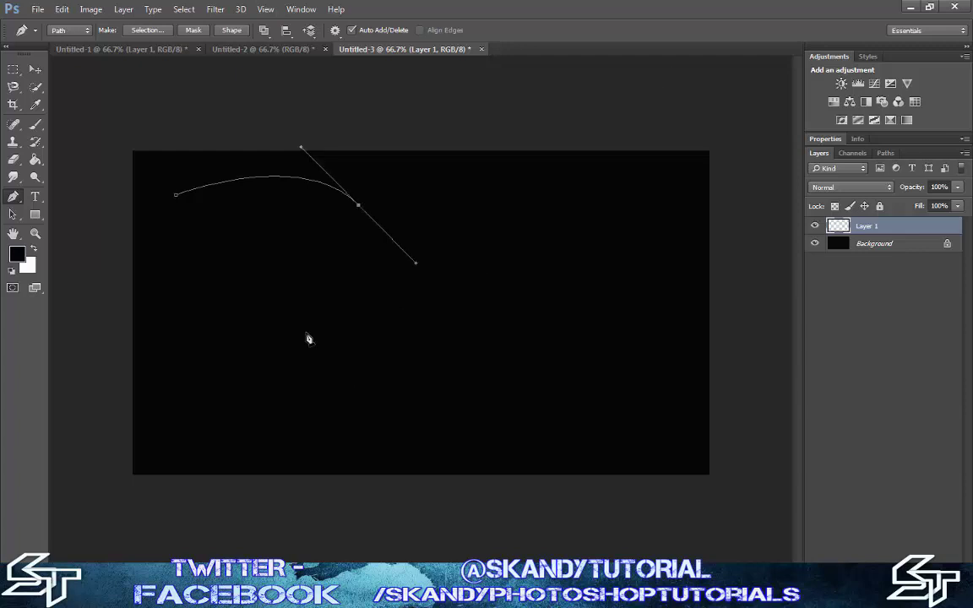
# Step: Restart the path at the upper left with a curved second anchor near the canvas centre
pyautogui.hotkey('ctrl', 'alt', 'z')
pyautogui.click(185, 225)
pyautogui.moveTo(447, 256); pyautogui.dragTo(409, 374)
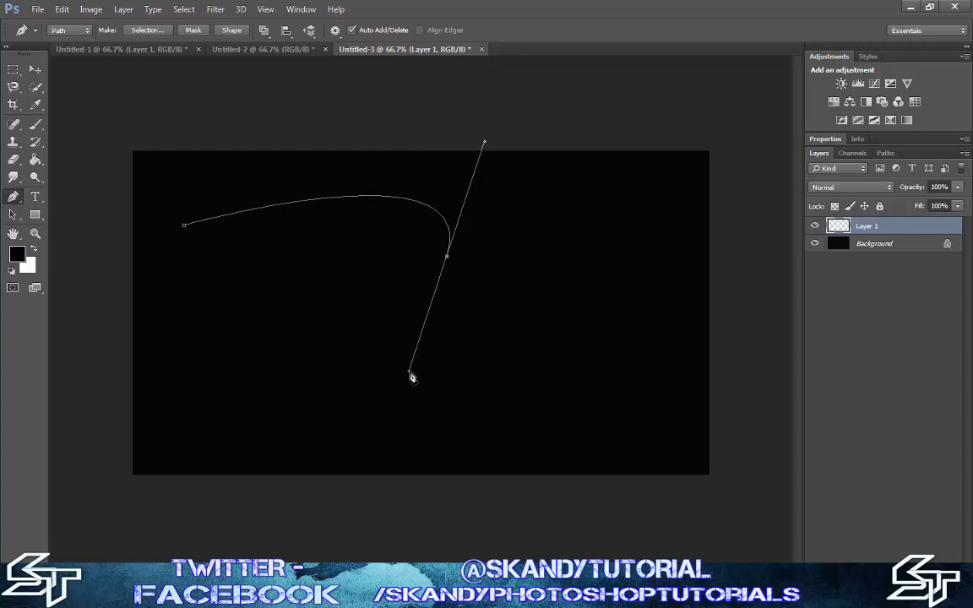
pyautogui.hotkey('ctrl', 'alt', 'z')
pyautogui.hotkey('ctrl', 'alt', 'z')
pyautogui.click(191, 238)
pyautogui.moveTo(474, 255); pyautogui.dragTo(538, 326)
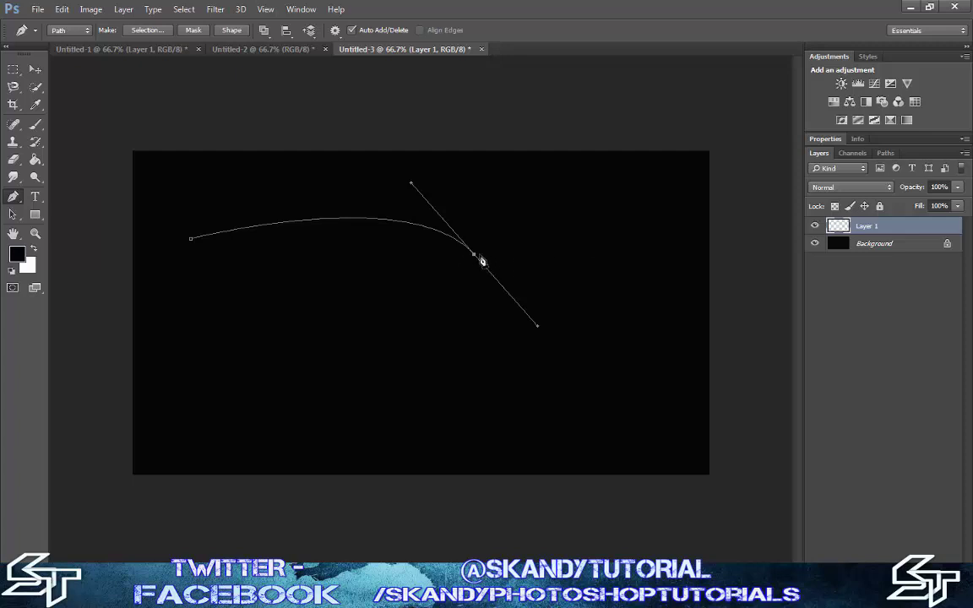
# Step: Extend and reshape the curve's direction handle, then undo until the whole path is cleared
pyautogui.click(606, 204)
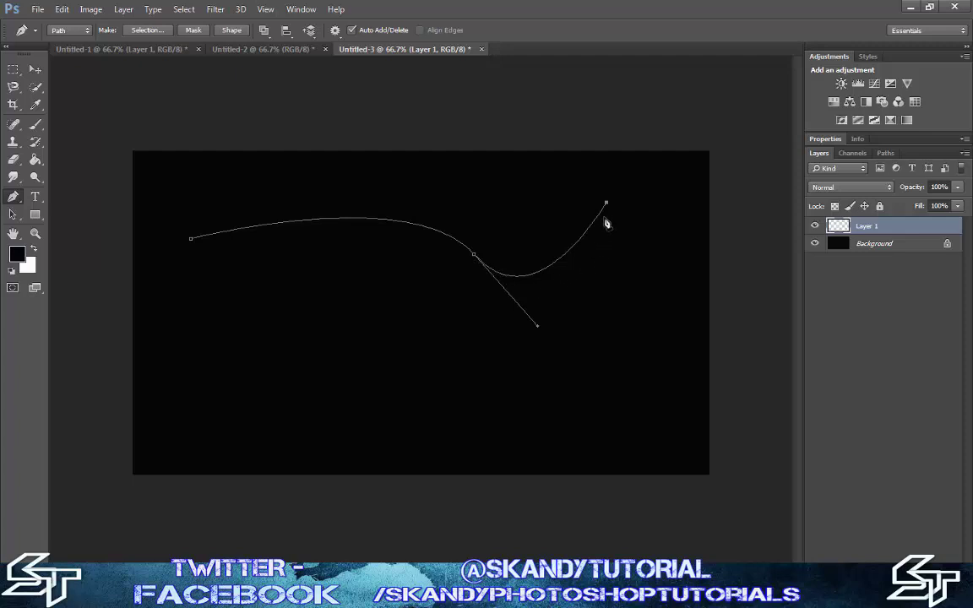
pyautogui.hotkey('ctrl', 'z')
pyautogui.click(475, 255)
pyautogui.hotkey('ctrl', 'z')
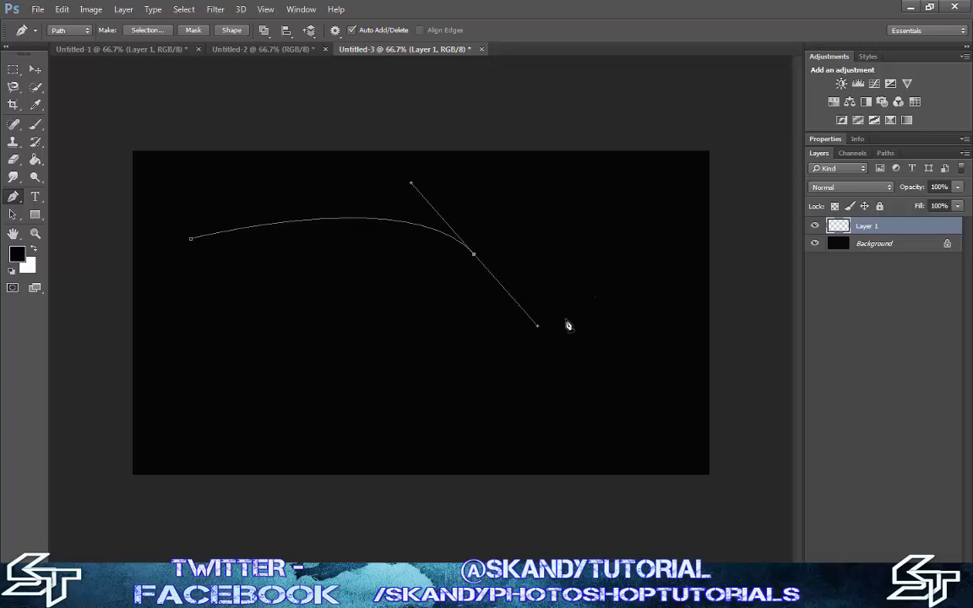
pyautogui.moveTo(541, 333); pyautogui.dragTo(555, 313)
pyautogui.hotkey('ctrl', 'alt', 'z')
pyautogui.hotkey('ctrl', 'alt', 'z')
pyautogui.hotkey('ctrl', 'alt', 'z')
pyautogui.hotkey('ctrl', 'alt', 'z')
pyautogui.hotkey('ctrl', 'alt', 'z')
pyautogui.hotkey('ctrl', 'alt', 'z')
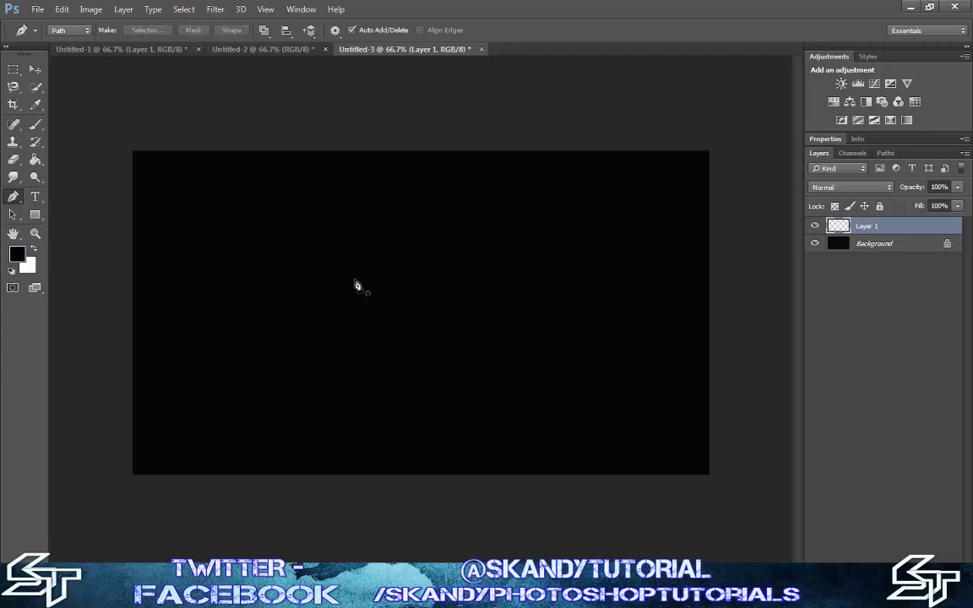
# Step: Place four corner anchors and close the path with a curved drag, giving a bowed left side
pyautogui.click(283, 252)
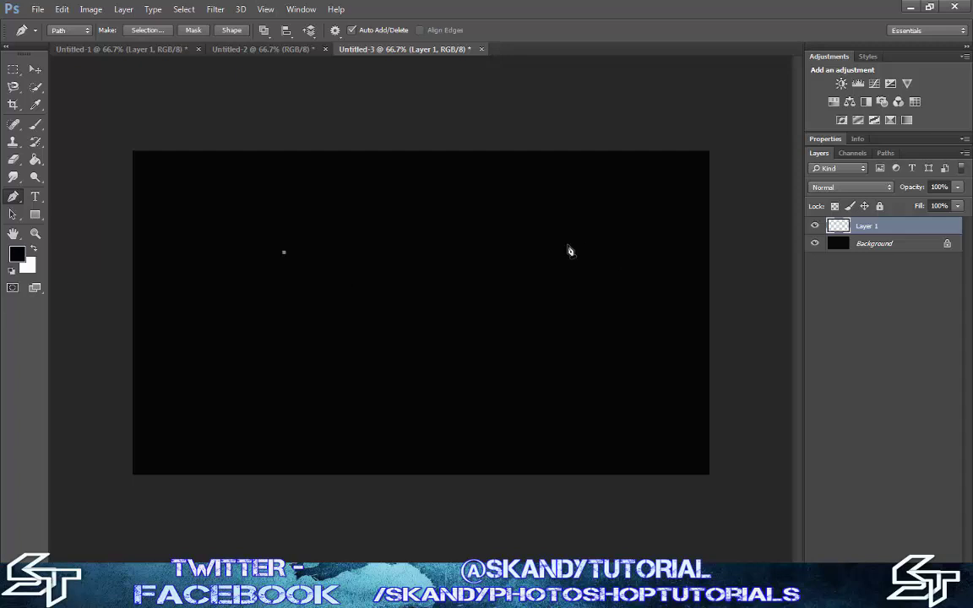
pyautogui.click(535, 227)
pyautogui.click(570, 392)
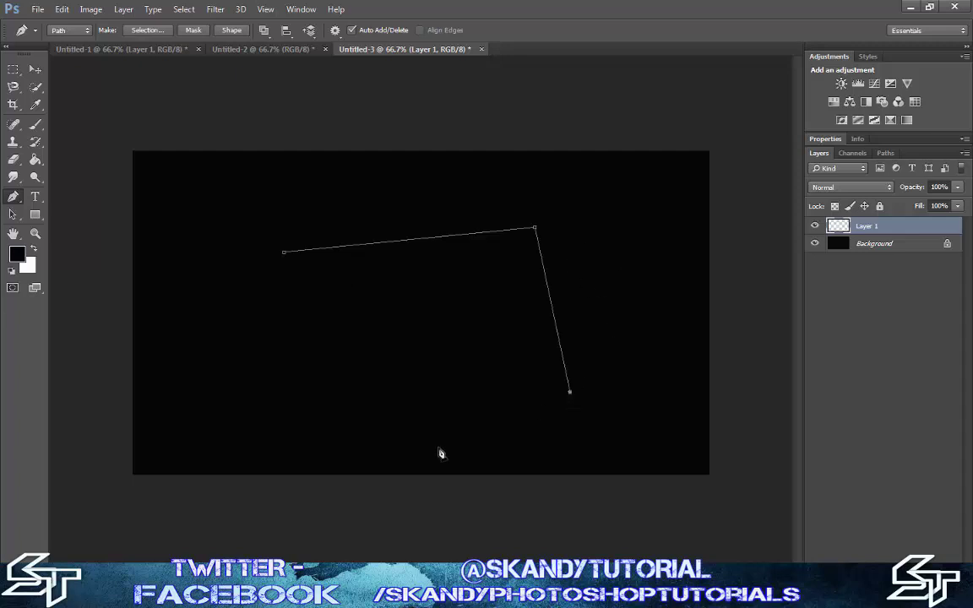
pyautogui.click(319, 404)
pyautogui.moveTo(284, 253); pyautogui.dragTo(516, 189)
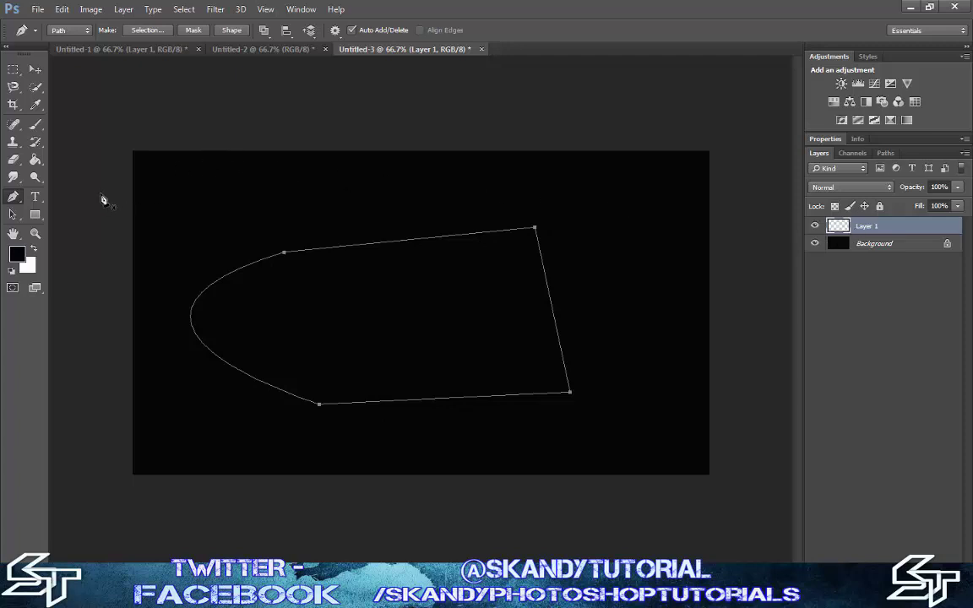
pyautogui.click(36, 125)
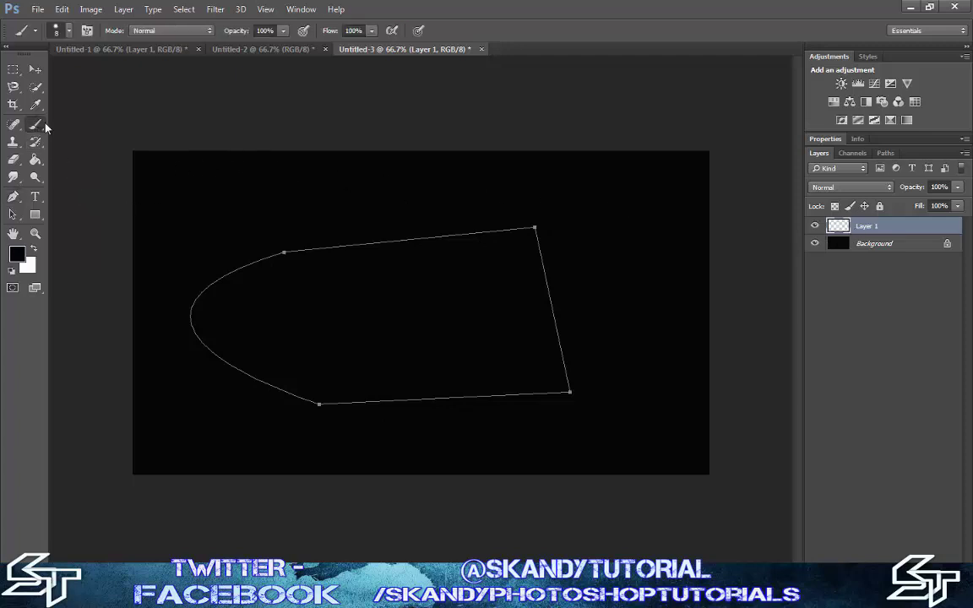
# Step: Set the brush to a hard round 8 px tip with 100% hardness
pyautogui.click(71, 31)
pyautogui.click(662, 153)
pyautogui.click(153, 56)
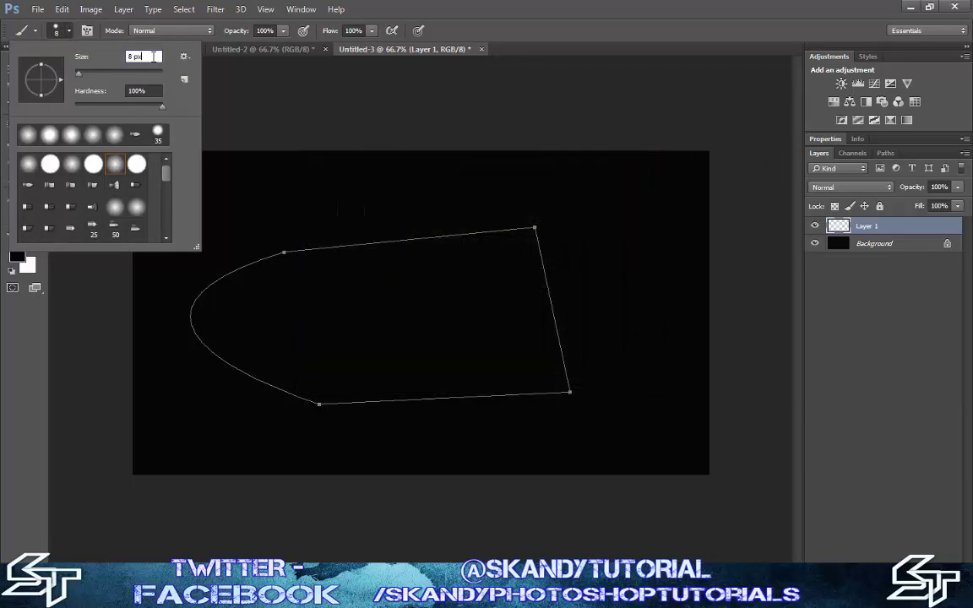
pyautogui.moveTo(153, 56); pyautogui.dragTo(127, 56)
pyautogui.click(144, 56)
pyautogui.moveTo(165, 178); pyautogui.dragTo(165, 183)
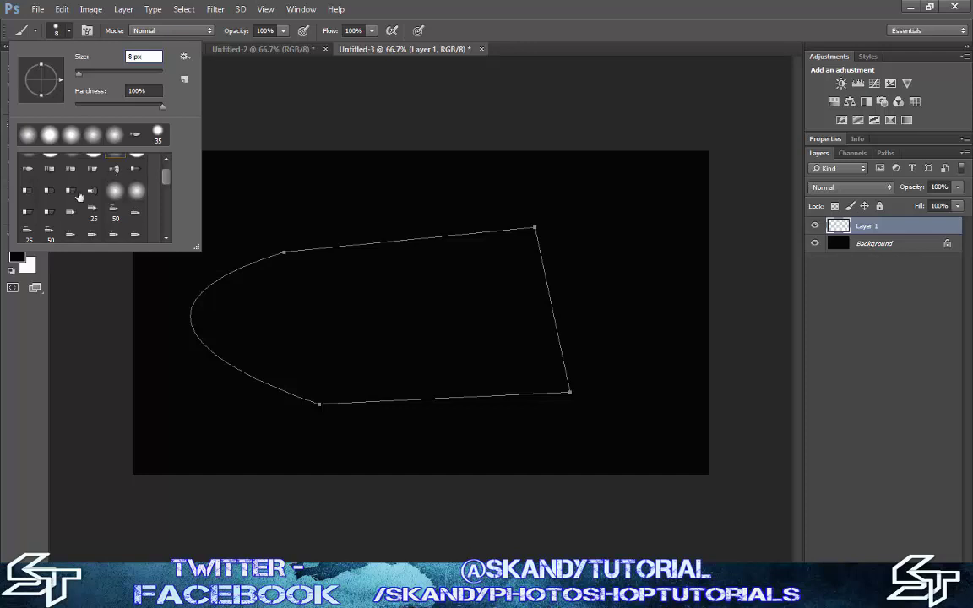
pyautogui.scroll(-3, 168, 237)
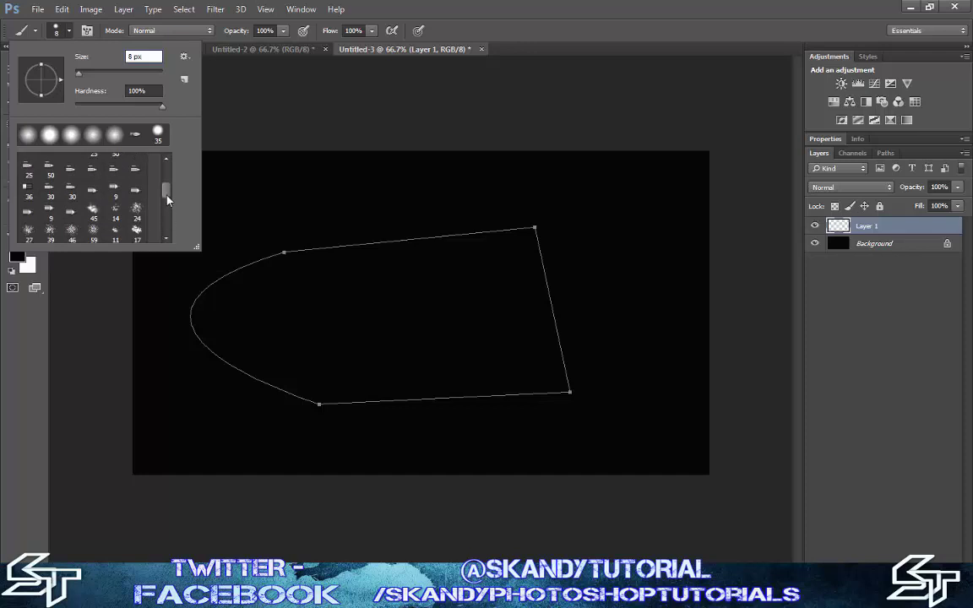
pyautogui.scroll(3, 167, 191)
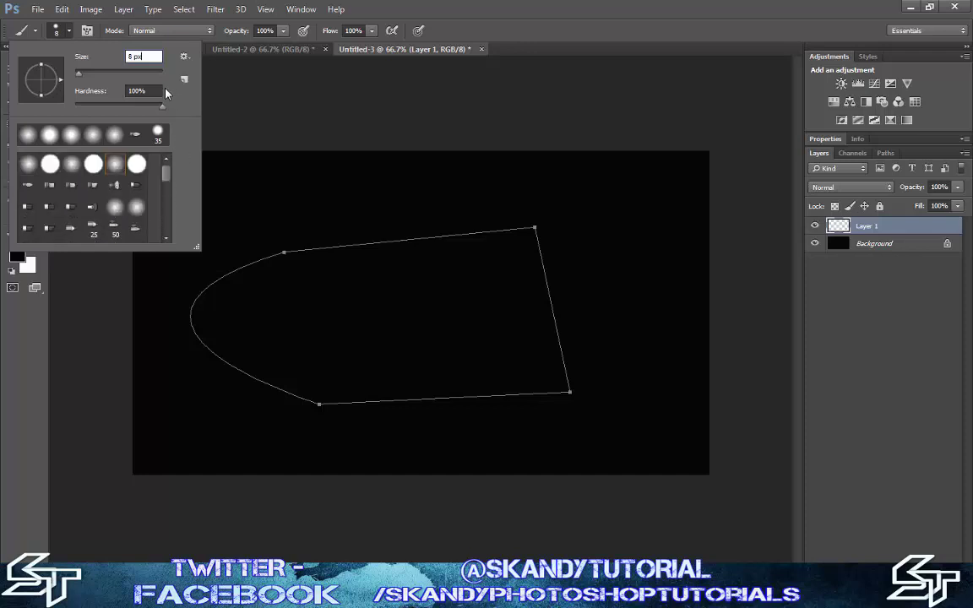
pyautogui.click(73, 35)
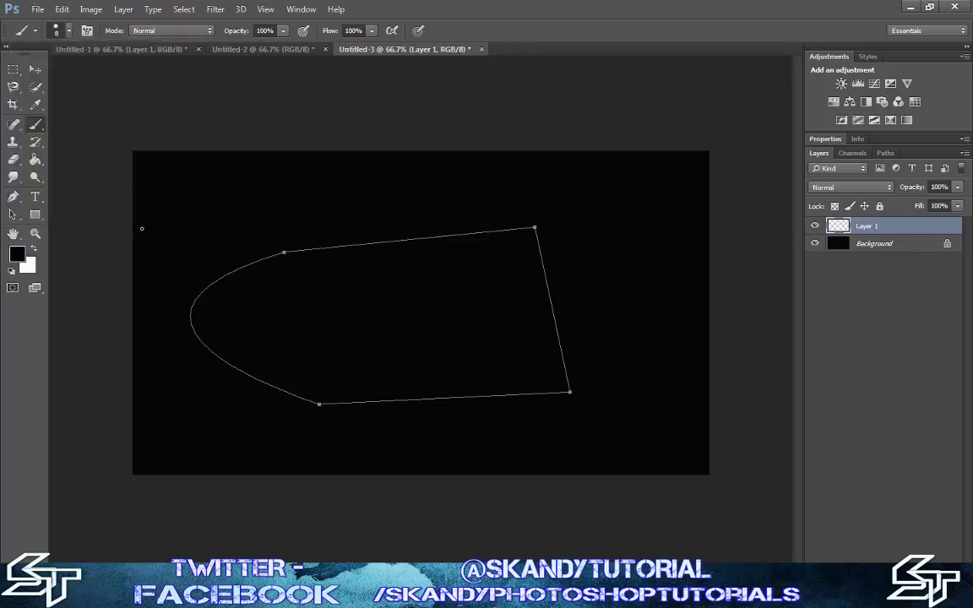
# Step: Change the foreground colour to bright blue, hex 0539f7
pyautogui.click(17, 255)
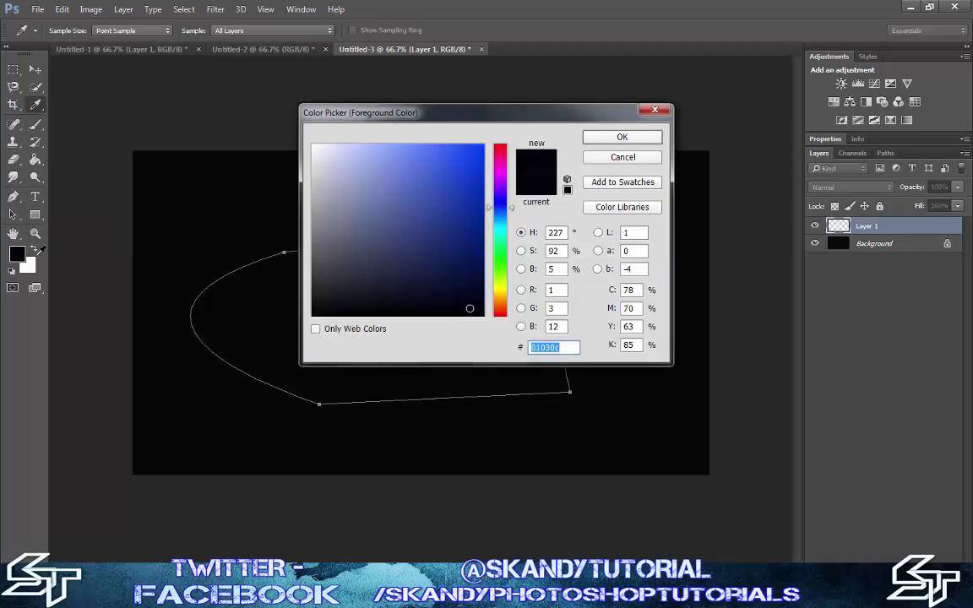
pyautogui.click(479, 149)
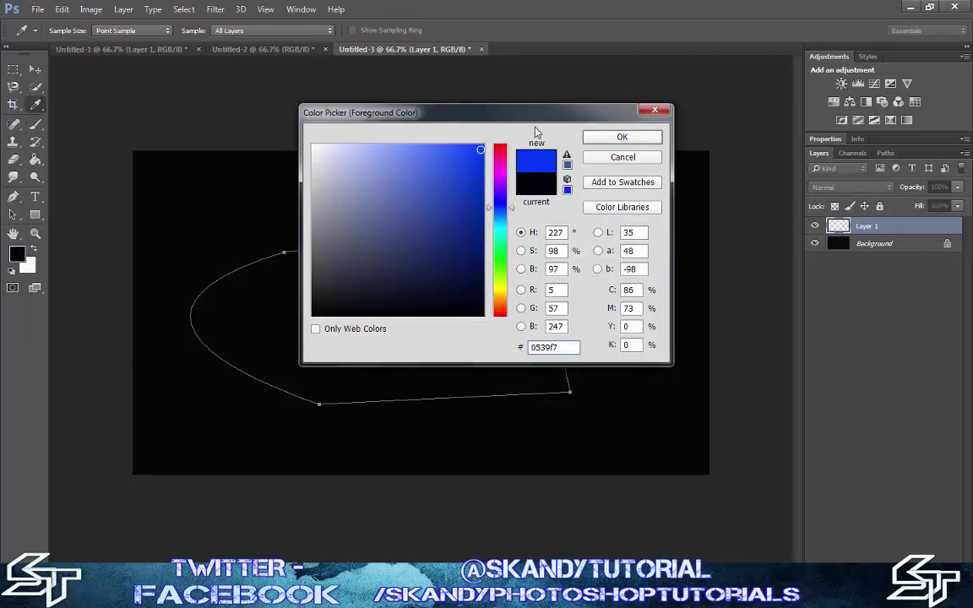
pyautogui.click(596, 138)
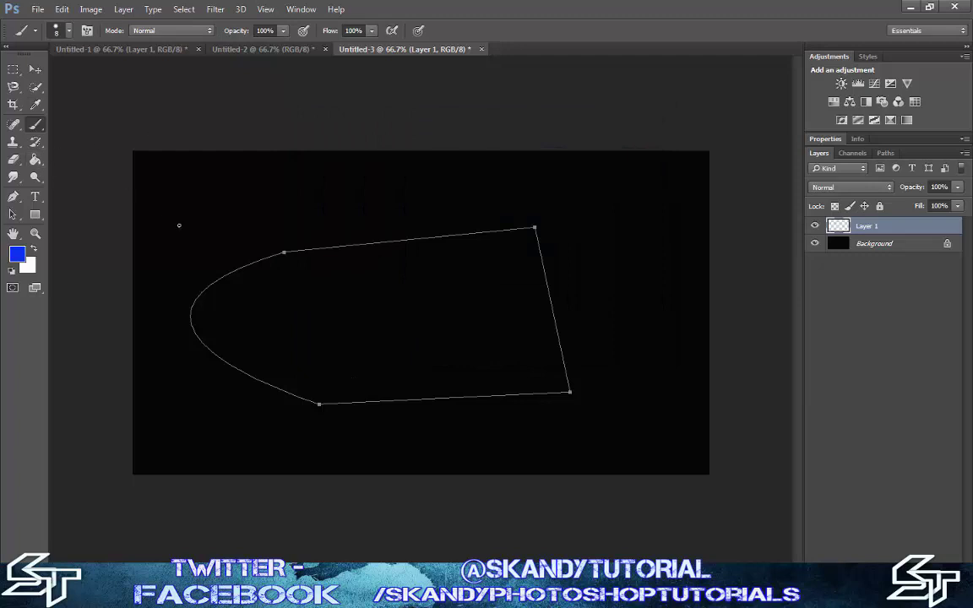
pyautogui.press('p')
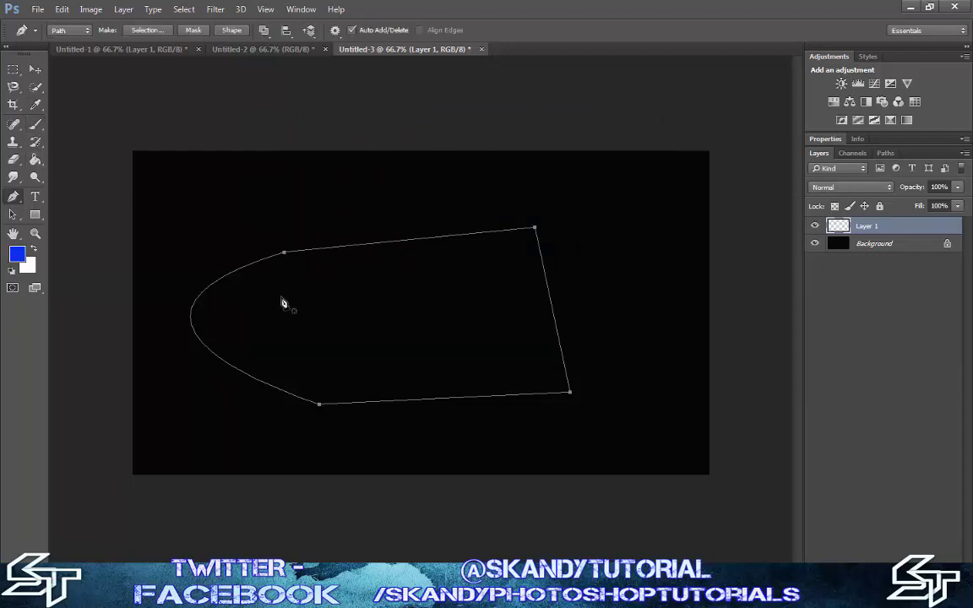
# Step: Stroke the closed path with the blue brush on Layer 1, then add an empty Layer 2
pyautogui.rightClick(305, 255)
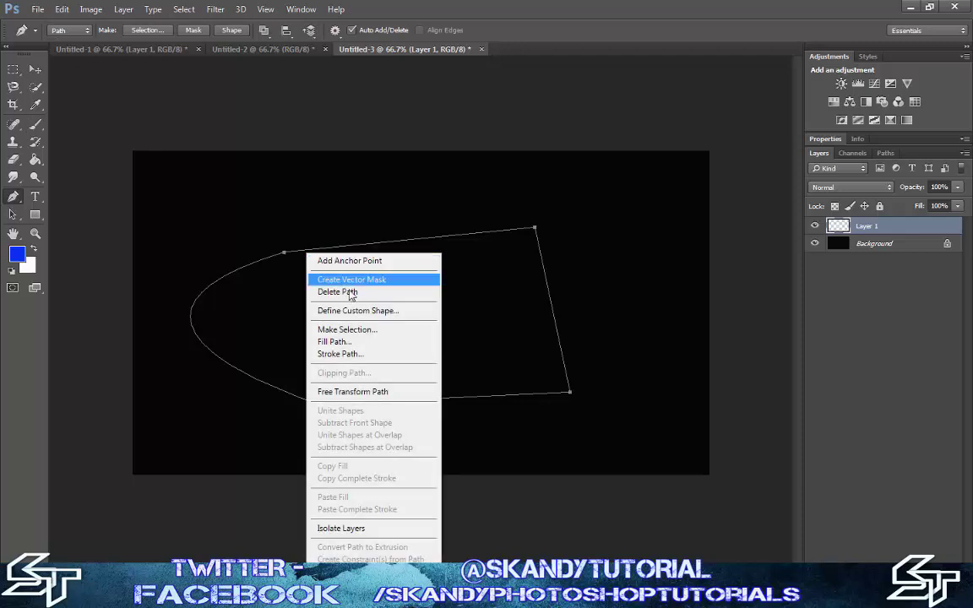
pyautogui.click(357, 354)
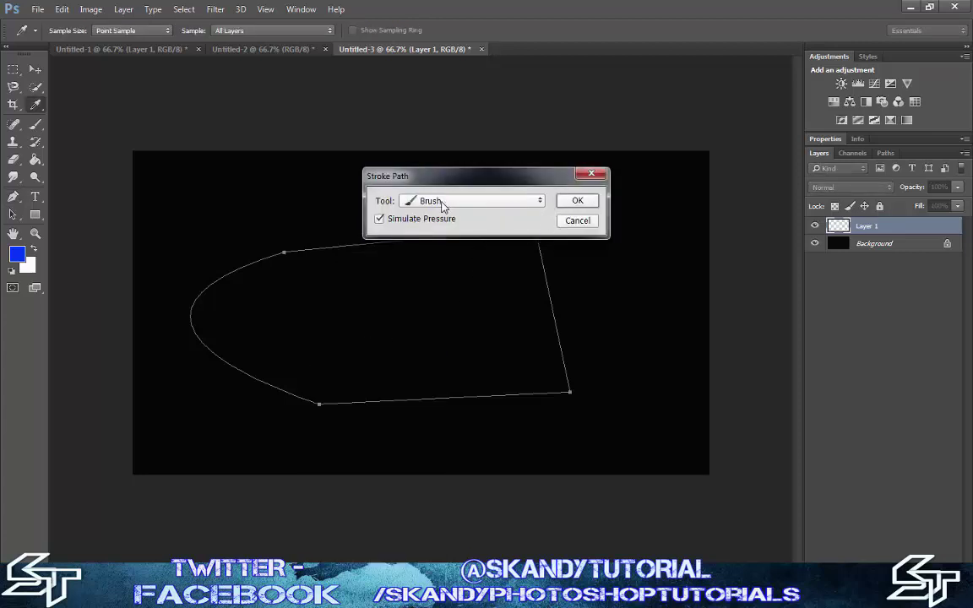
pyautogui.click(570, 206)
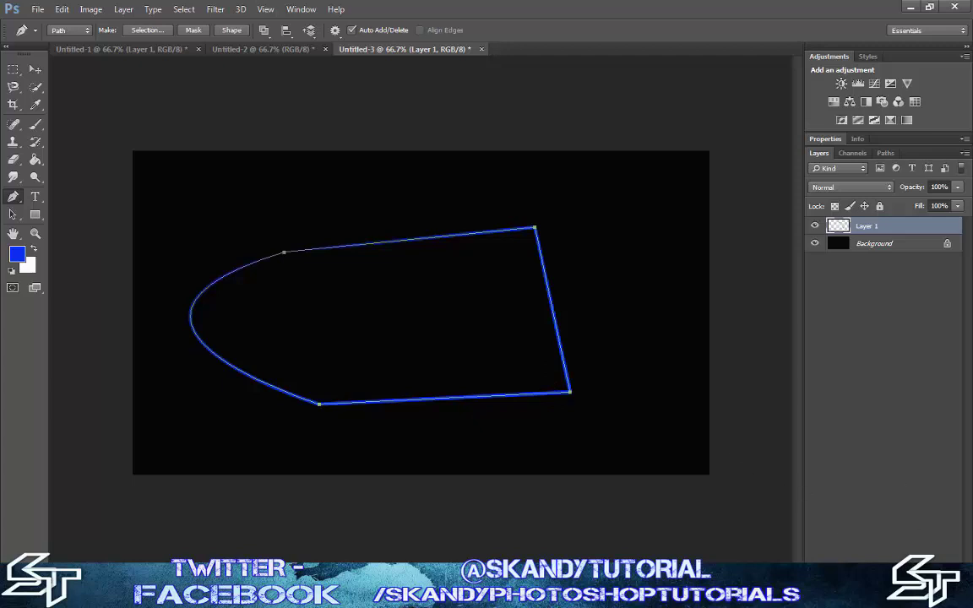
pyautogui.hotkey('ctrl', 'shift', 'alt', 'n')
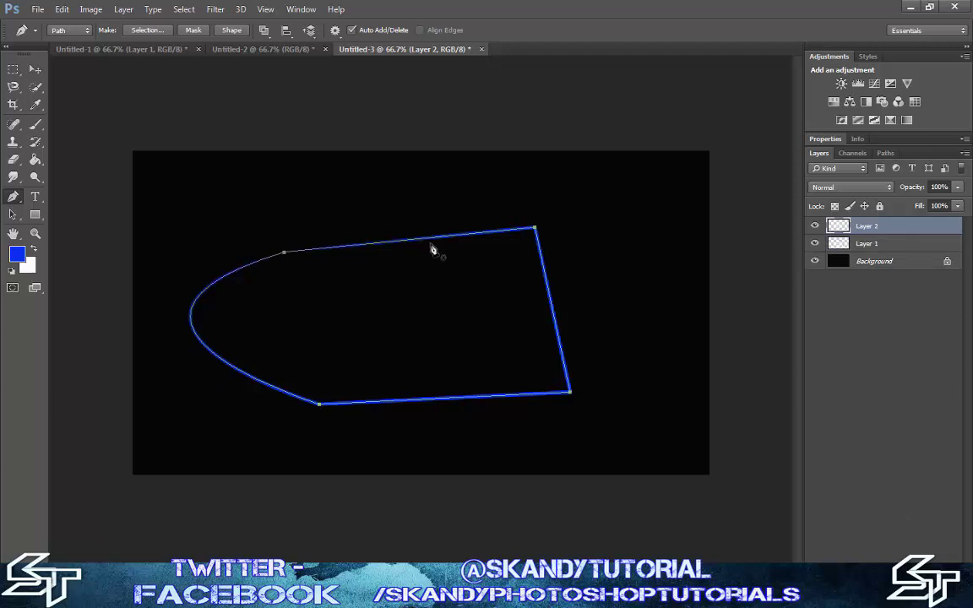
# Step: Change the foreground colour to dark navy #121b39
pyautogui.click(17, 255)
pyautogui.click(429, 277)
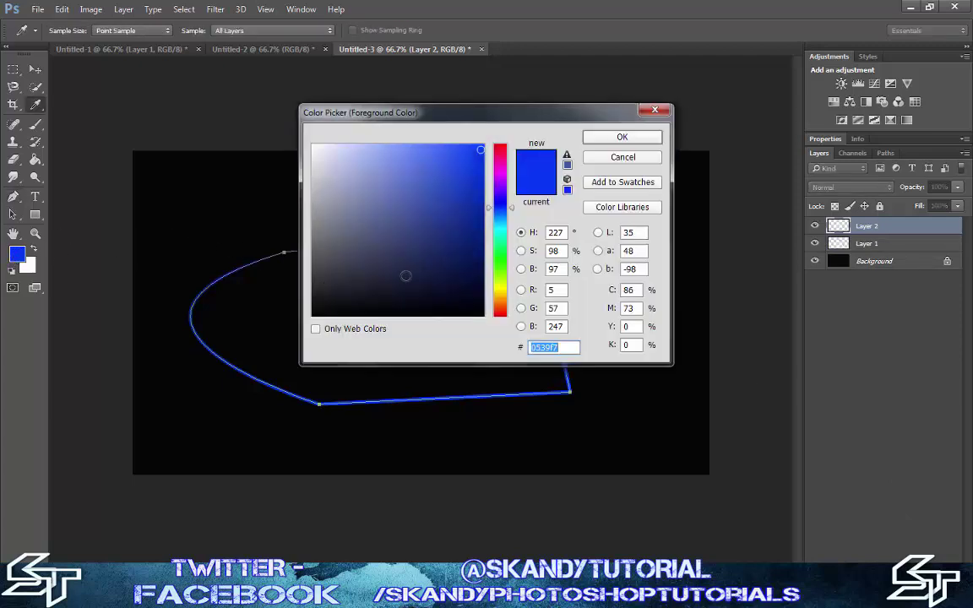
pyautogui.click(621, 137)
# Step: Fill the path with the navy foreground colour on Layer 2
pyautogui.press('p')
pyautogui.rightClick(356, 254)
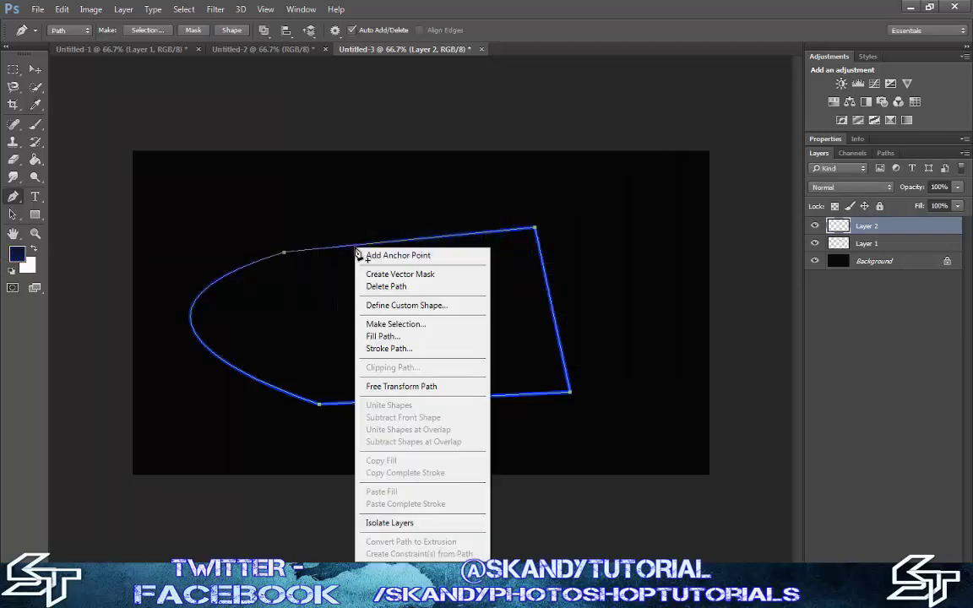
pyautogui.click(397, 336)
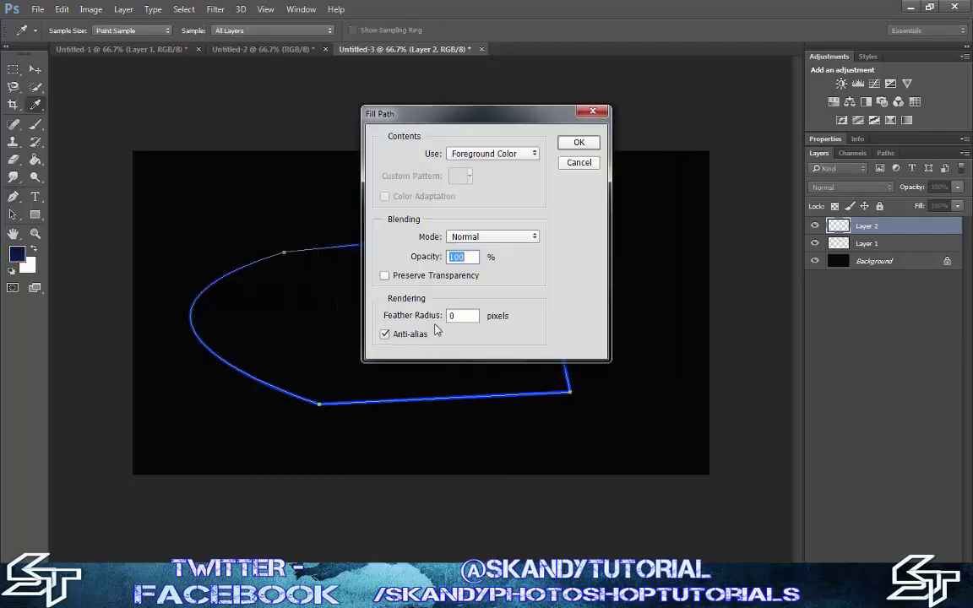
pyautogui.click(578, 142)
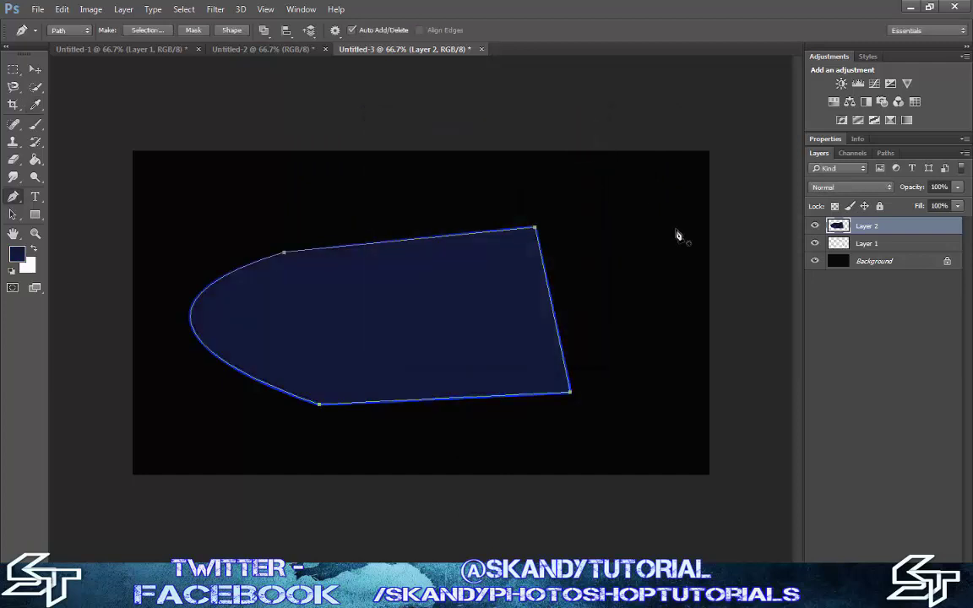
# Step: Move Layer 1 above Layer 2 so the bright blue stroke overlays the navy fill, checking the edge zoomed in
pyautogui.click(879, 243)
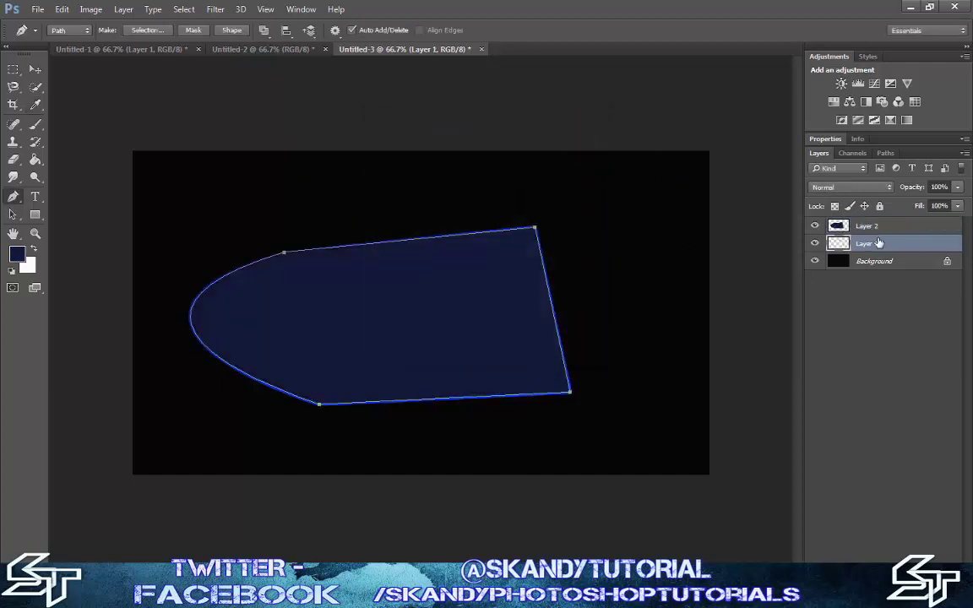
pyautogui.moveTo(866, 245); pyautogui.dragTo(866, 222)
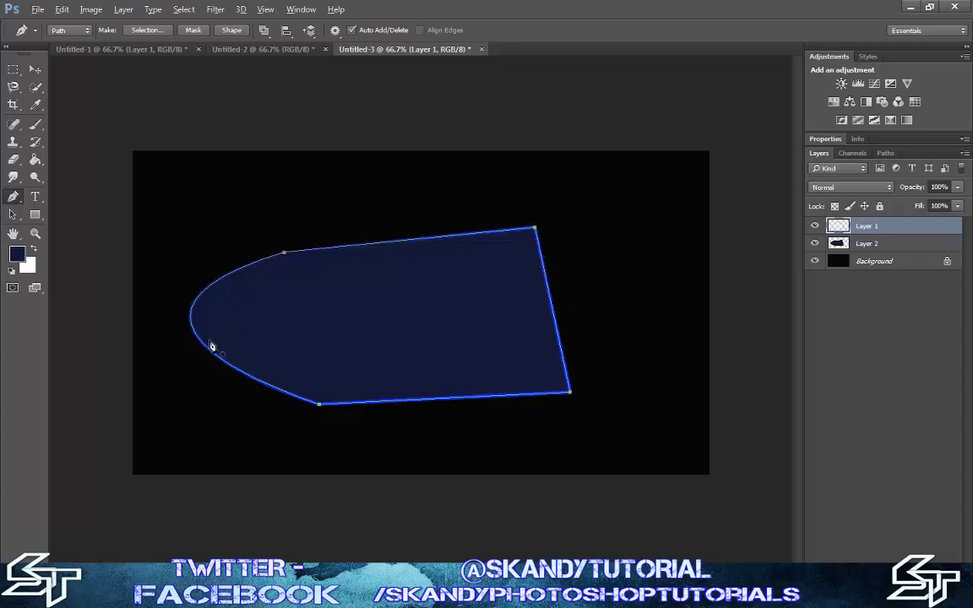
pyautogui.scroll(2, 209, 321)
pyautogui.scroll(2, 194, 254)
pyautogui.scroll(4, 154, 316)
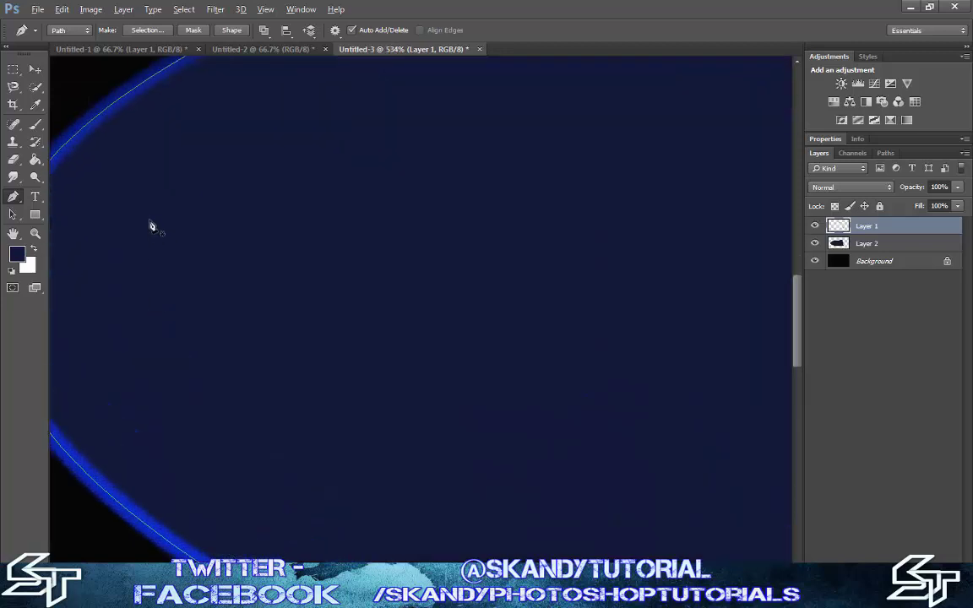
pyautogui.scroll(3, 131, 126)
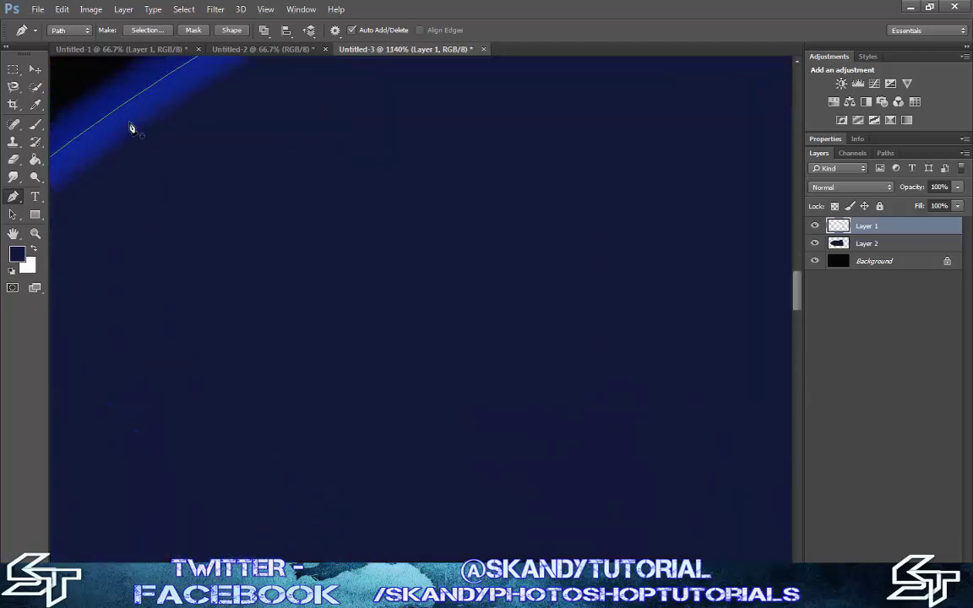
pyautogui.scroll(5, 174, 163)
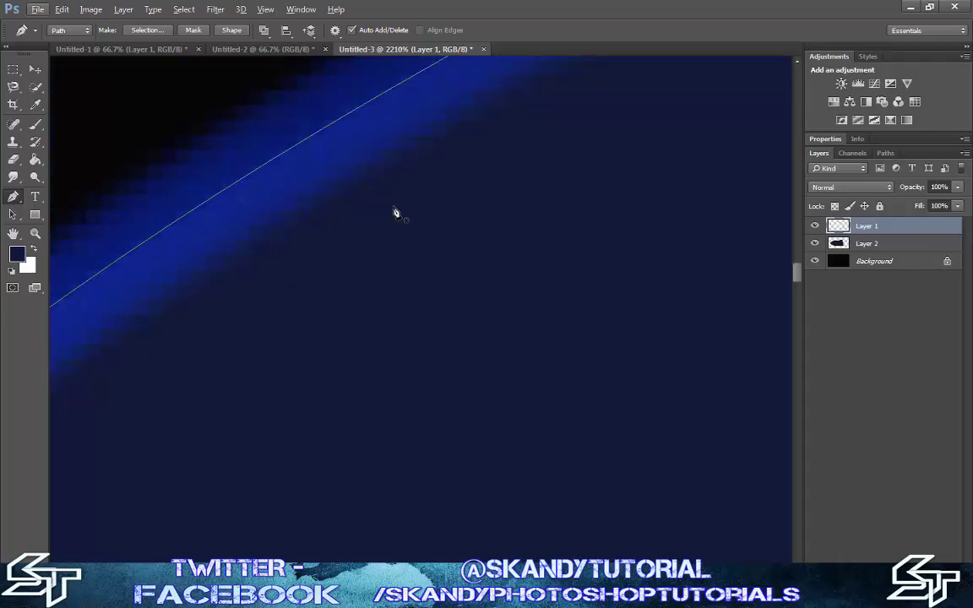
pyautogui.scroll(-6, 374, 286)
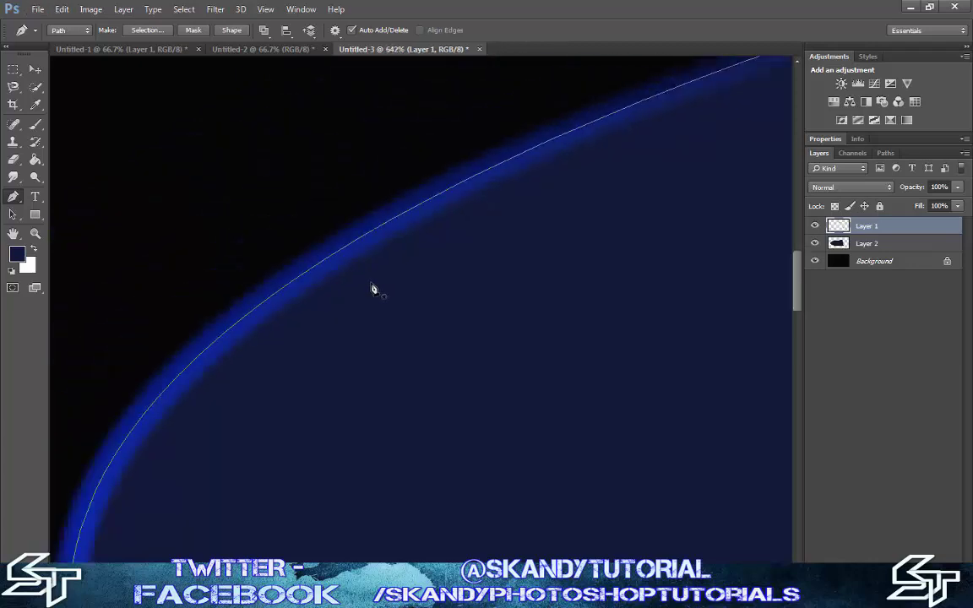
pyautogui.scroll(-5, 374, 286)
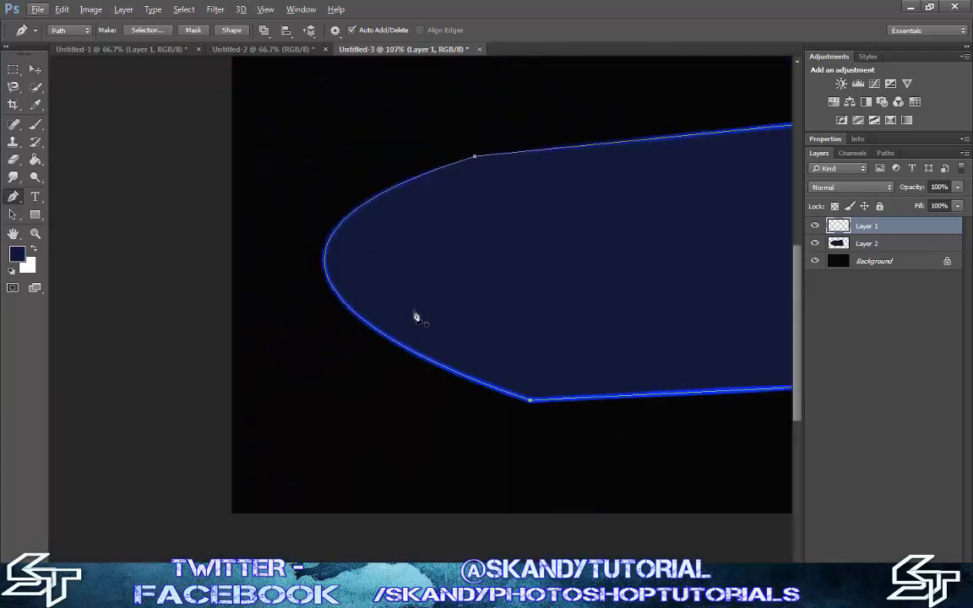
pyautogui.hscroll(5, 557, 279)
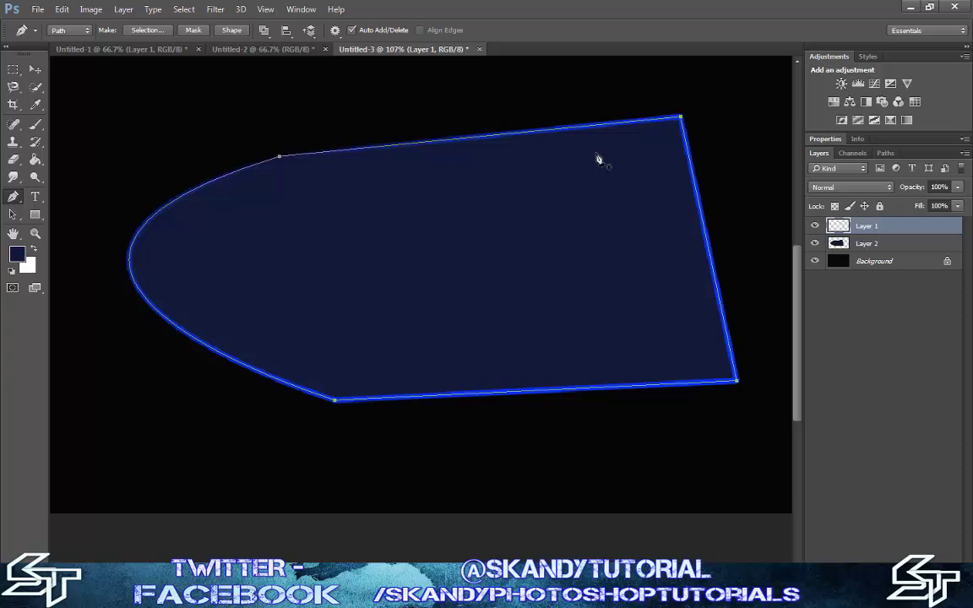
pyautogui.scroll(-3, 599, 159)
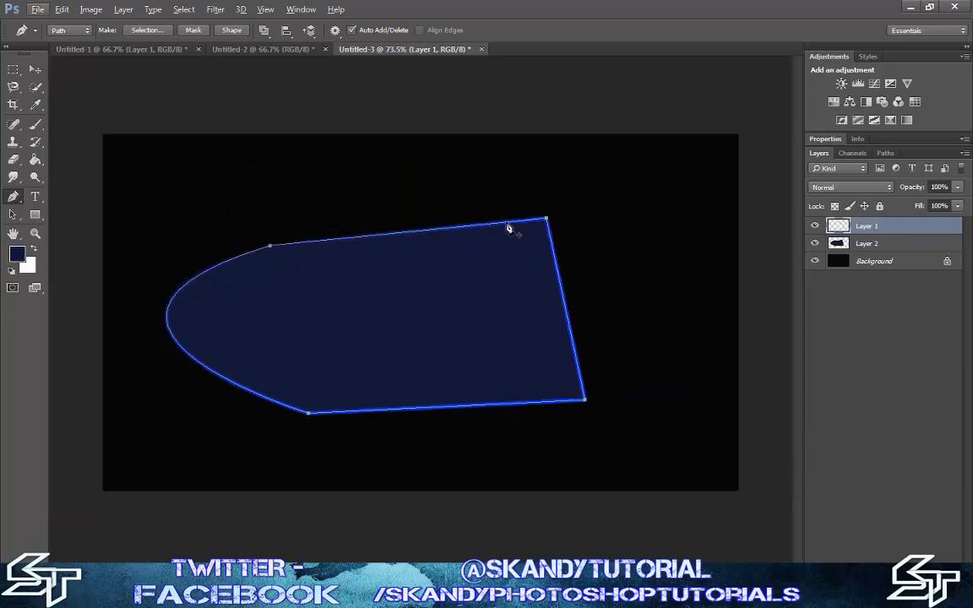
# Step: Delete the working pen path from its context menu
pyautogui.rightClick(508, 228)
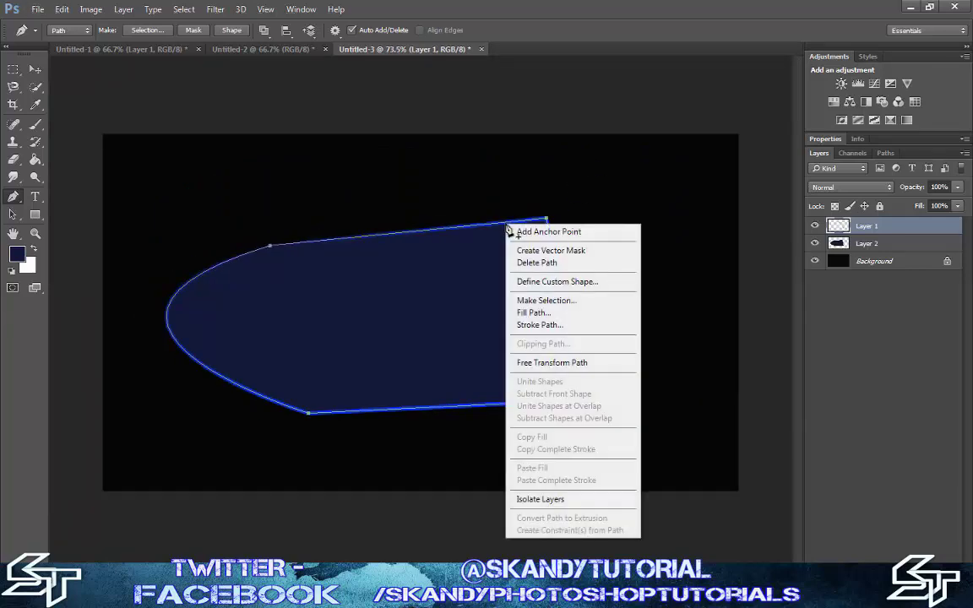
pyautogui.click(554, 264)
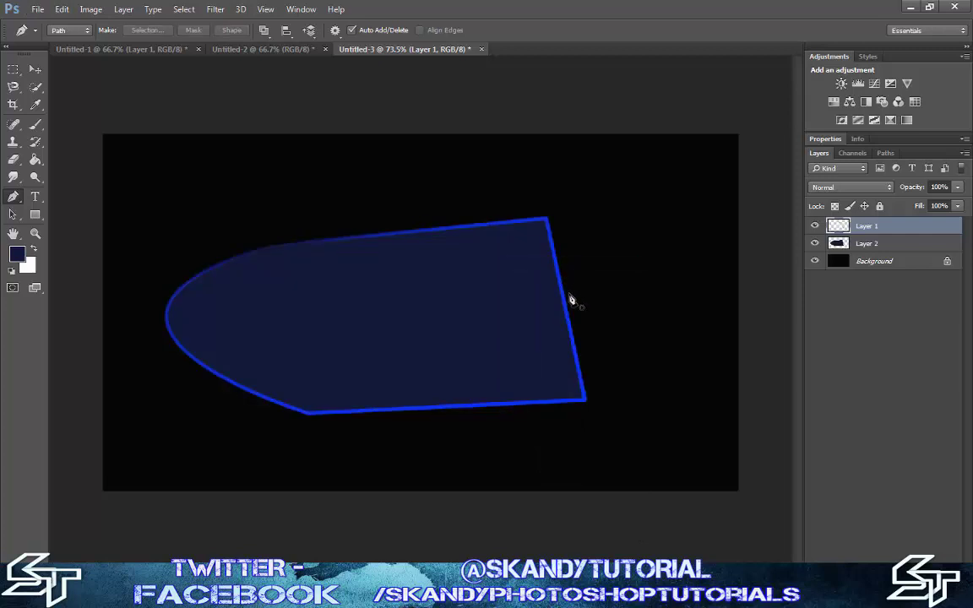
pyautogui.click(816, 245)
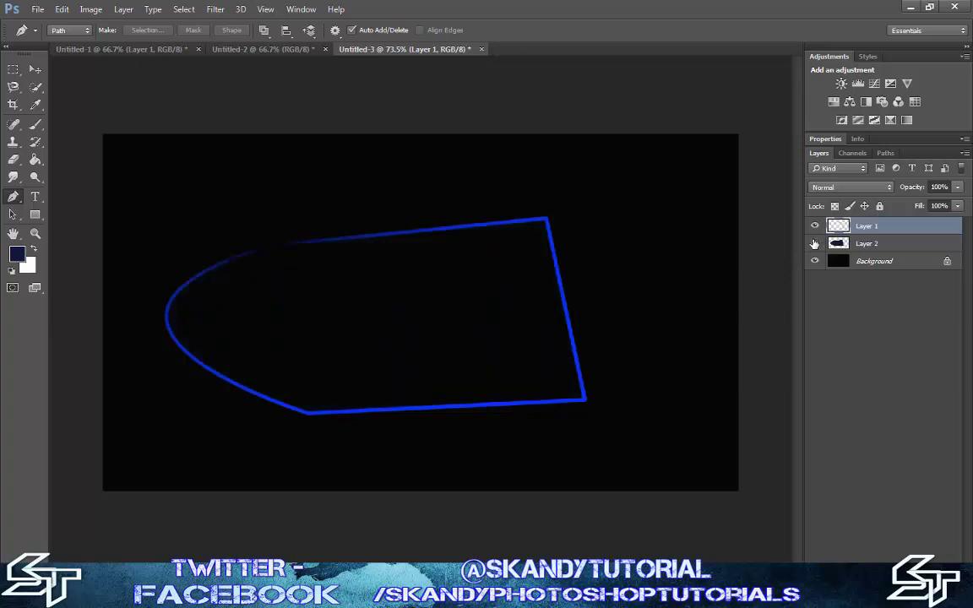
pyautogui.click(815, 226)
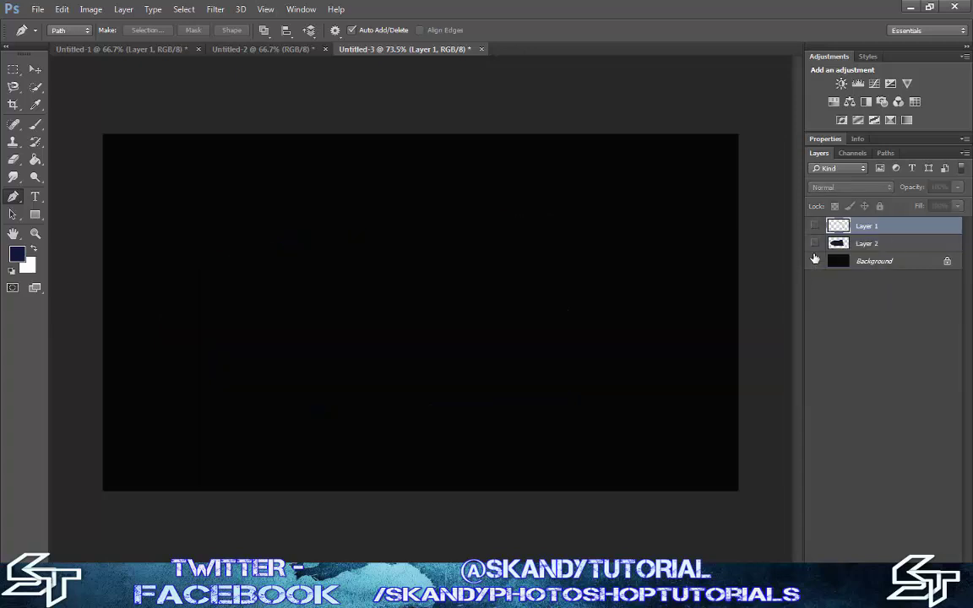
pyautogui.click(815, 245)
pyautogui.click(814, 226)
pyautogui.click(815, 245)
pyautogui.click(815, 245)
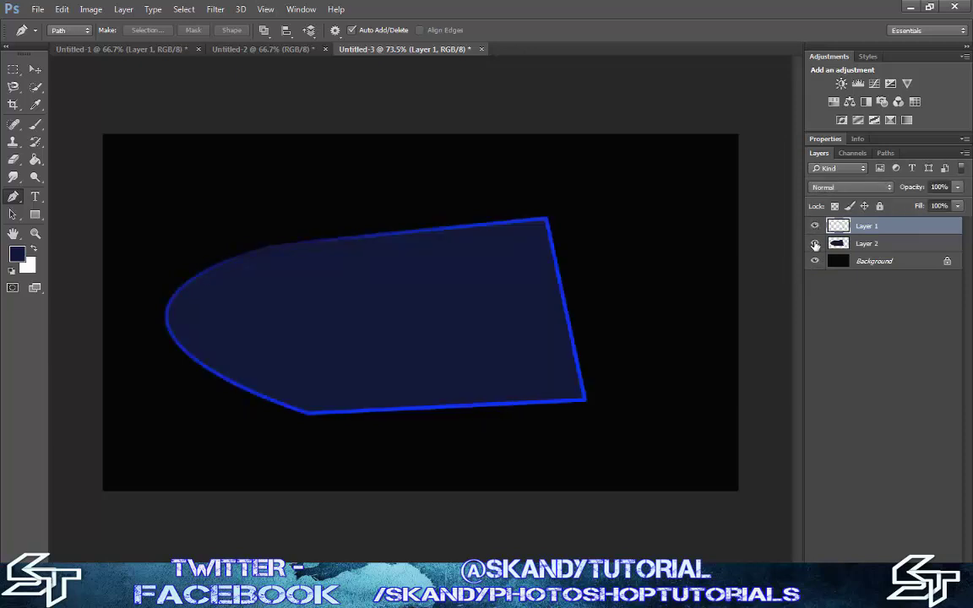
pyautogui.click(815, 244)
pyautogui.click(814, 226)
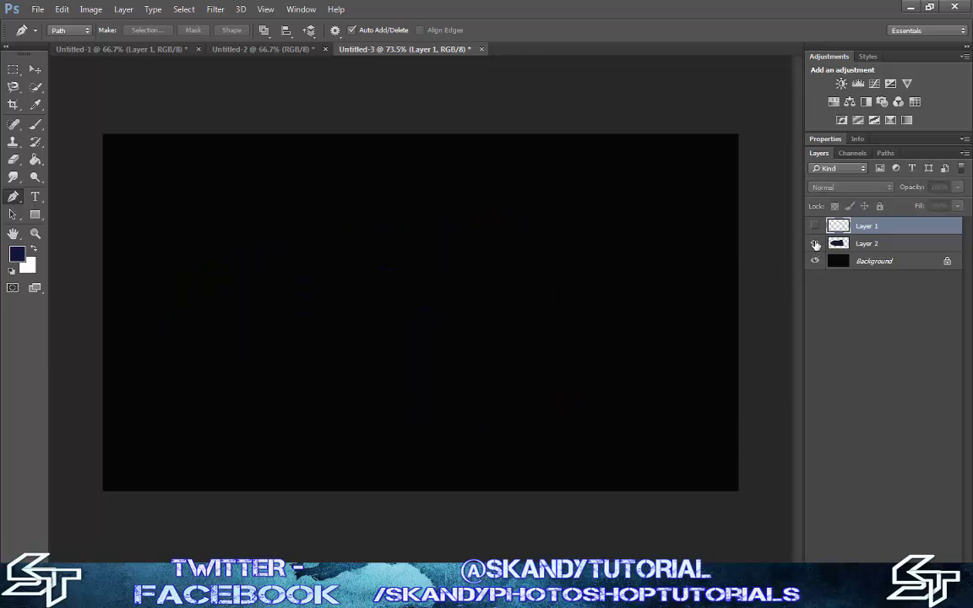
pyautogui.click(815, 243)
pyautogui.click(815, 225)
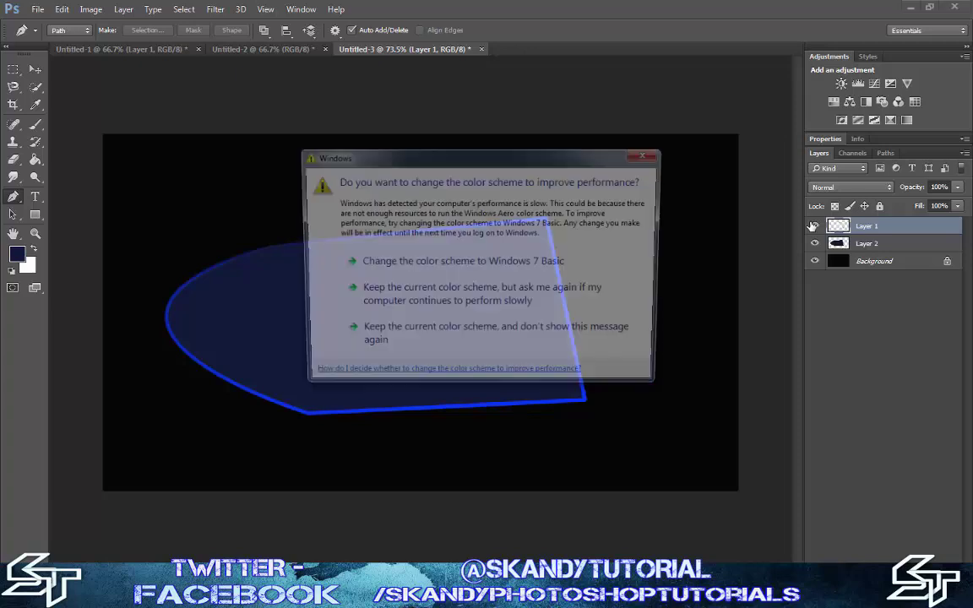
pyautogui.click(651, 155)
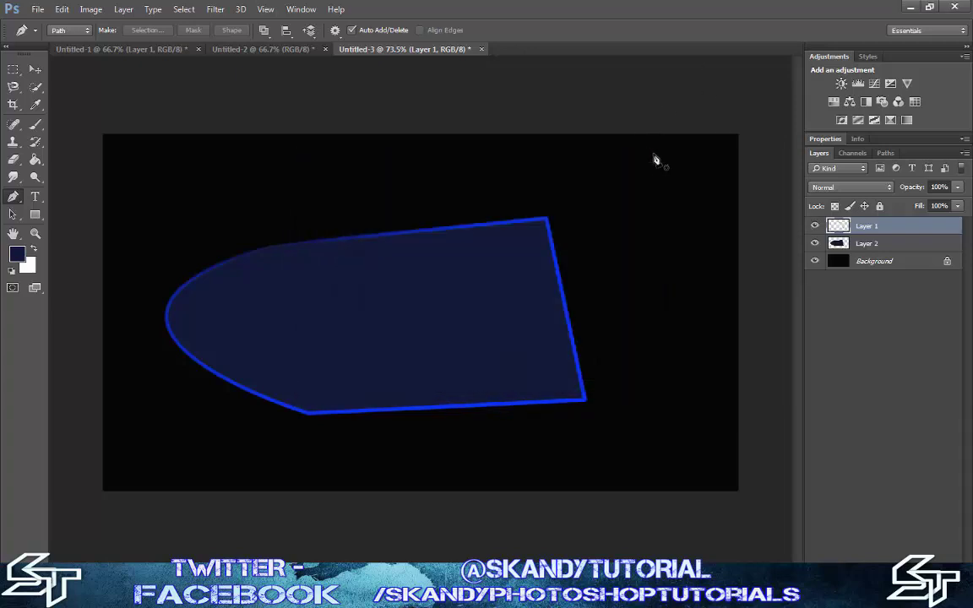